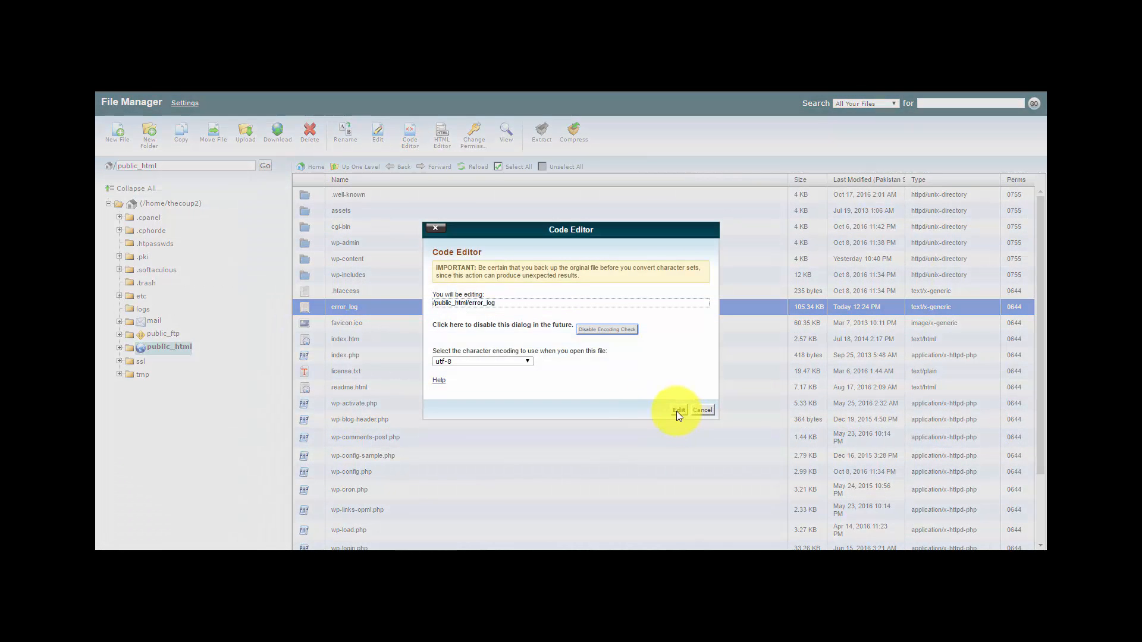
- Open error_log in the code editor and select the last fatal error entry at the end
click(676, 410)
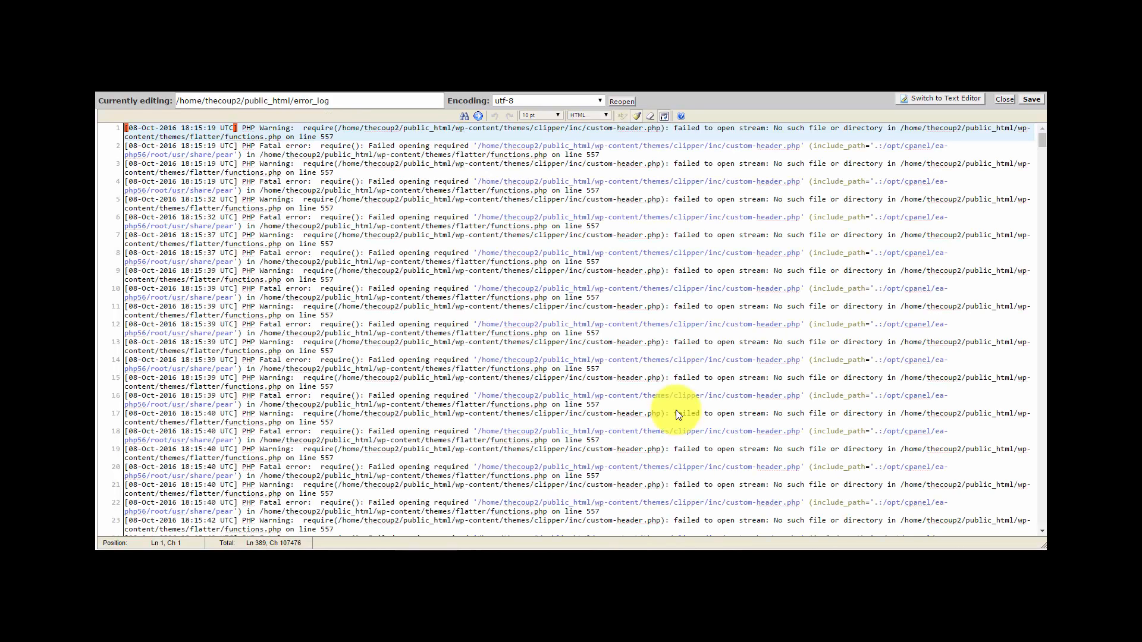
mouse_move(1043, 142)
mouse_down()
mouse_move(1040, 382)
mouse_move(1042, 352)
mouse_up()
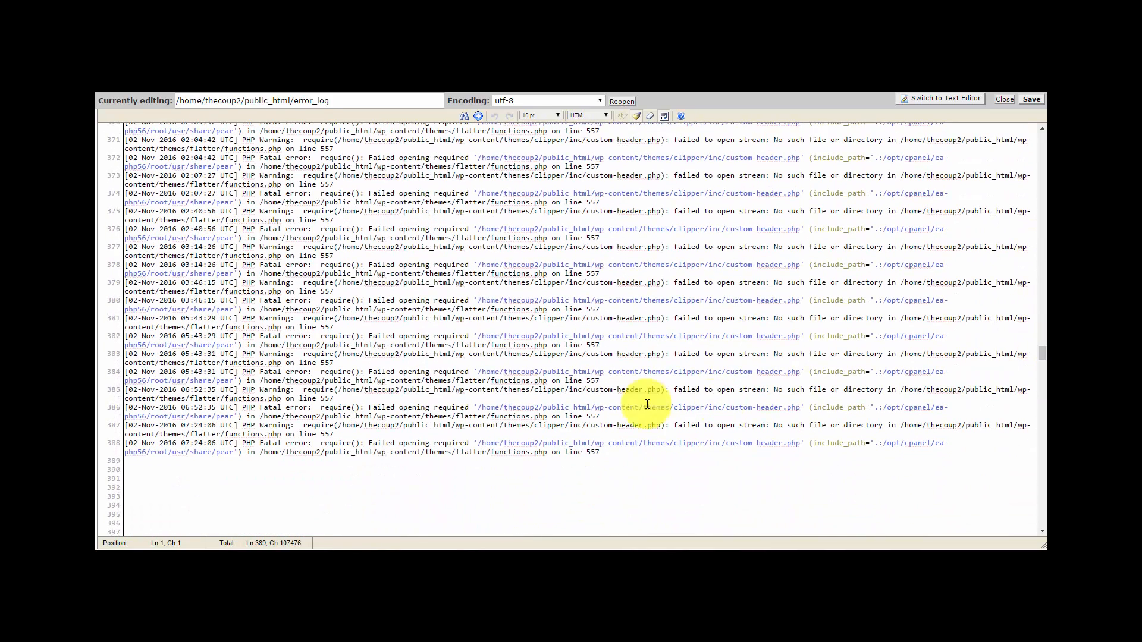
click(605, 452)
drag(605, 451, 127, 451)
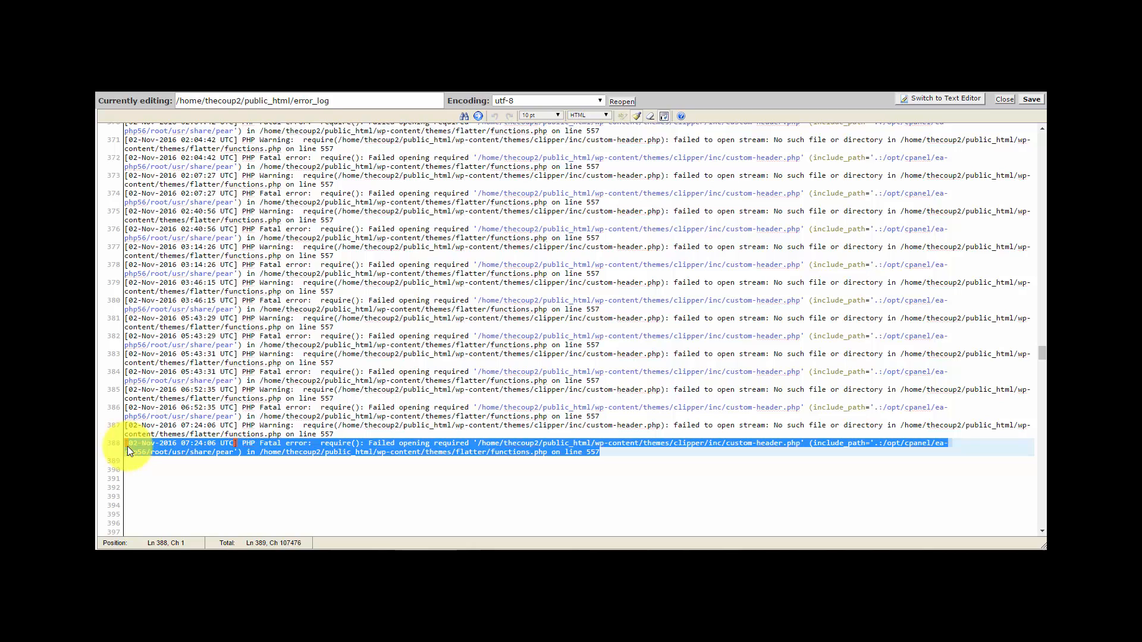
- Highlight the missing custom-header.php path and the flatter theme's functions.php path in that error
click(804, 450)
drag(804, 441, 472, 444)
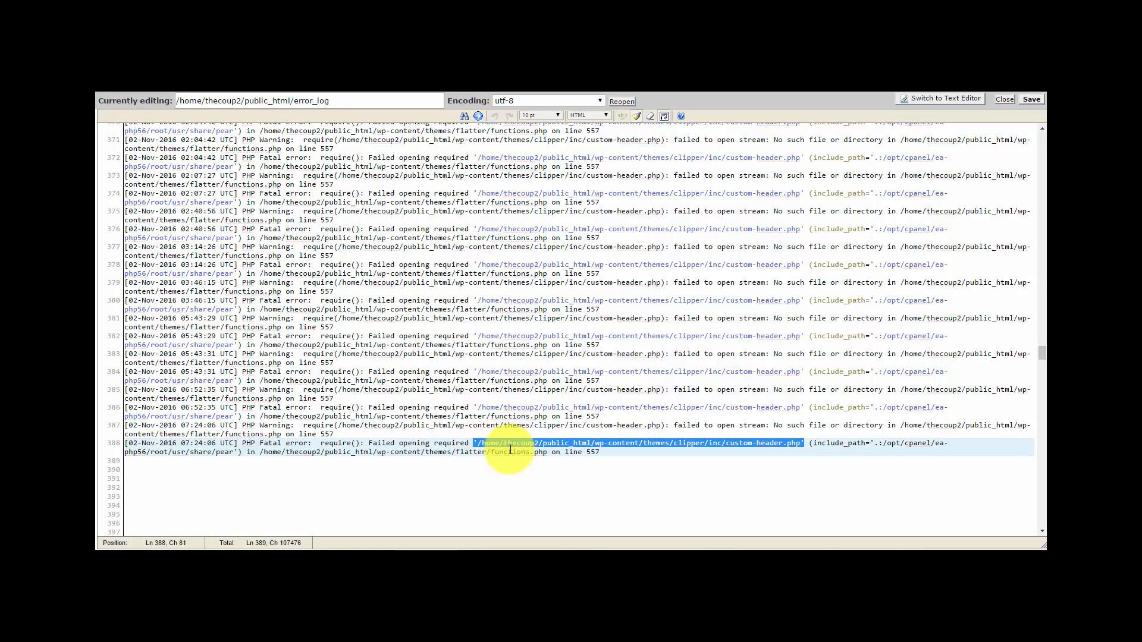
click(546, 453)
drag(546, 453, 260, 453)
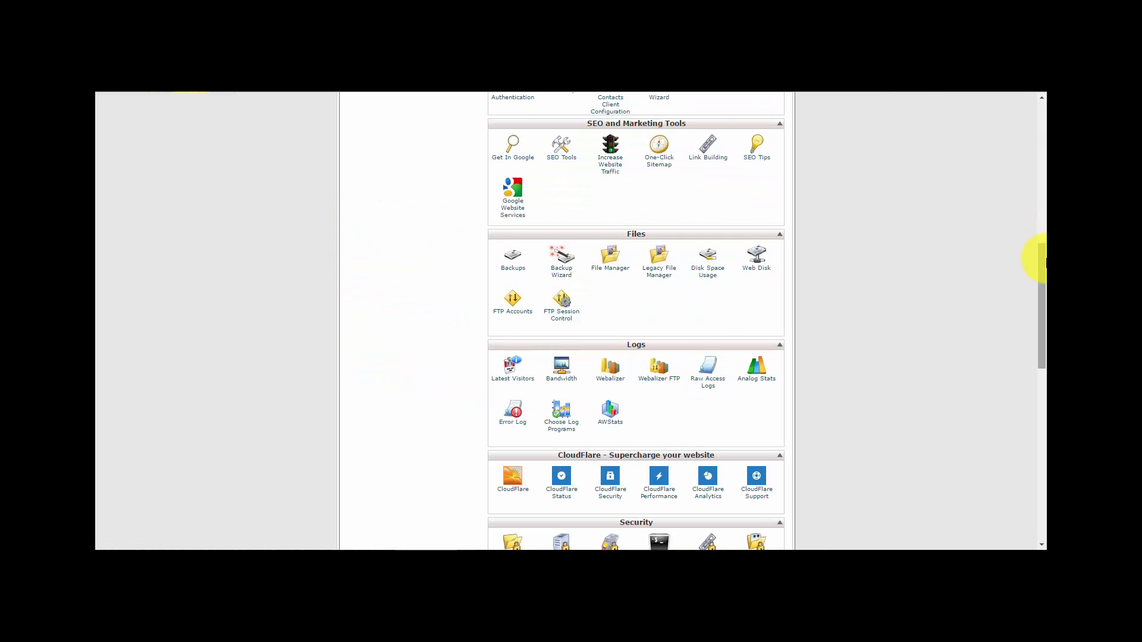
- Copy the main domain and load its /wp-admin page, confirming it returns HTTP ERROR 500
drag(1038, 256, 1041, 161)
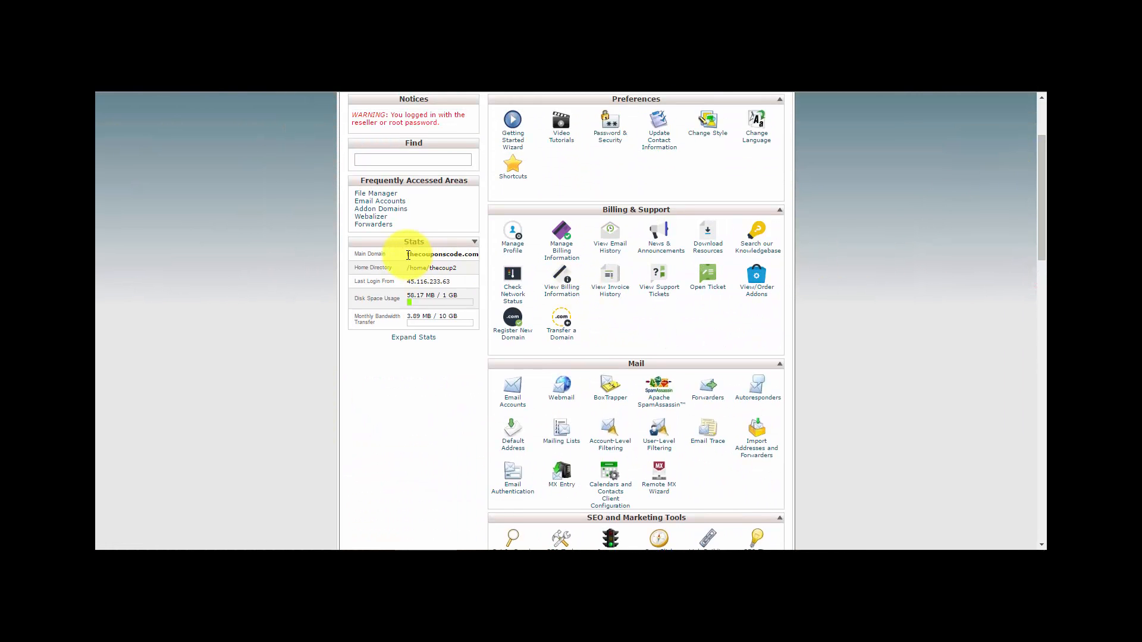
drag(408, 254, 469, 253)
right_click(471, 257)
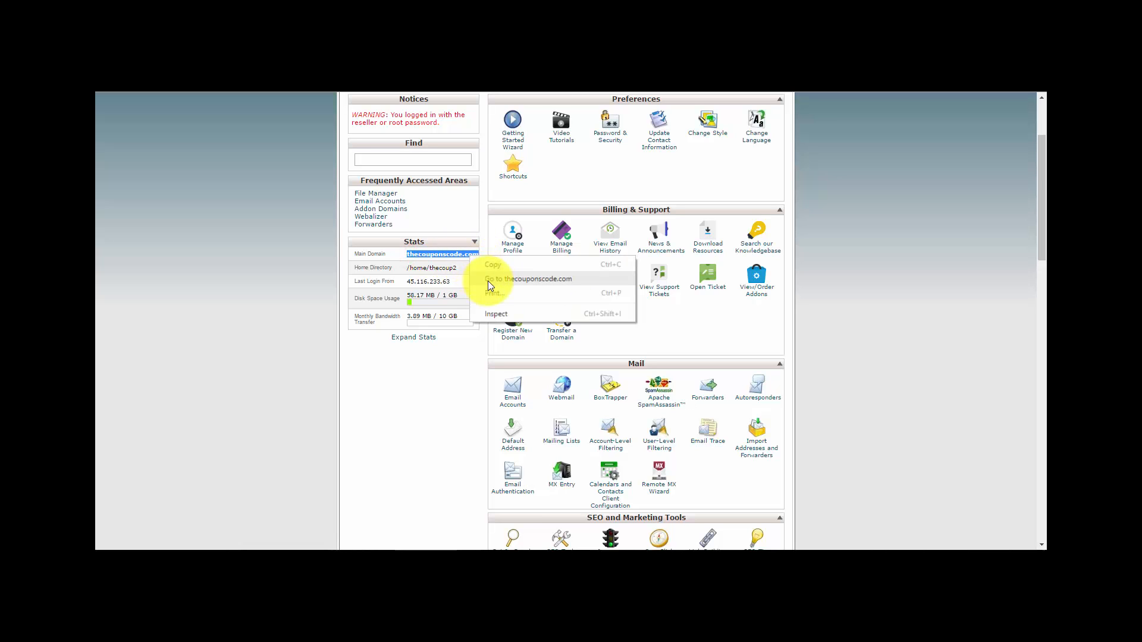
click(492, 264)
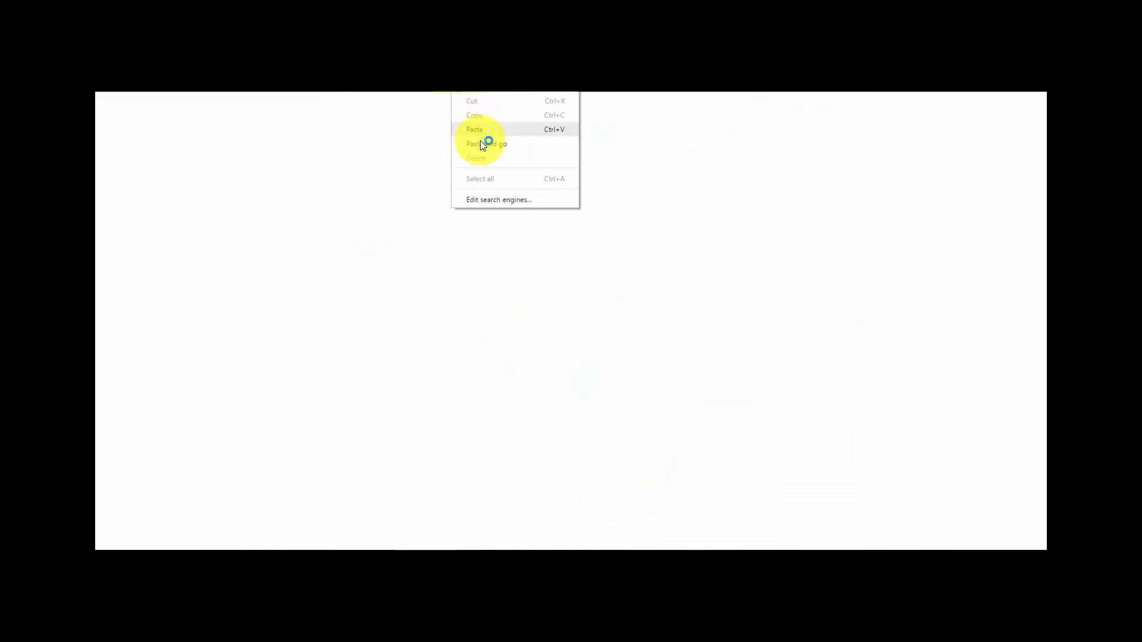
click(483, 131)
text(/wp-)
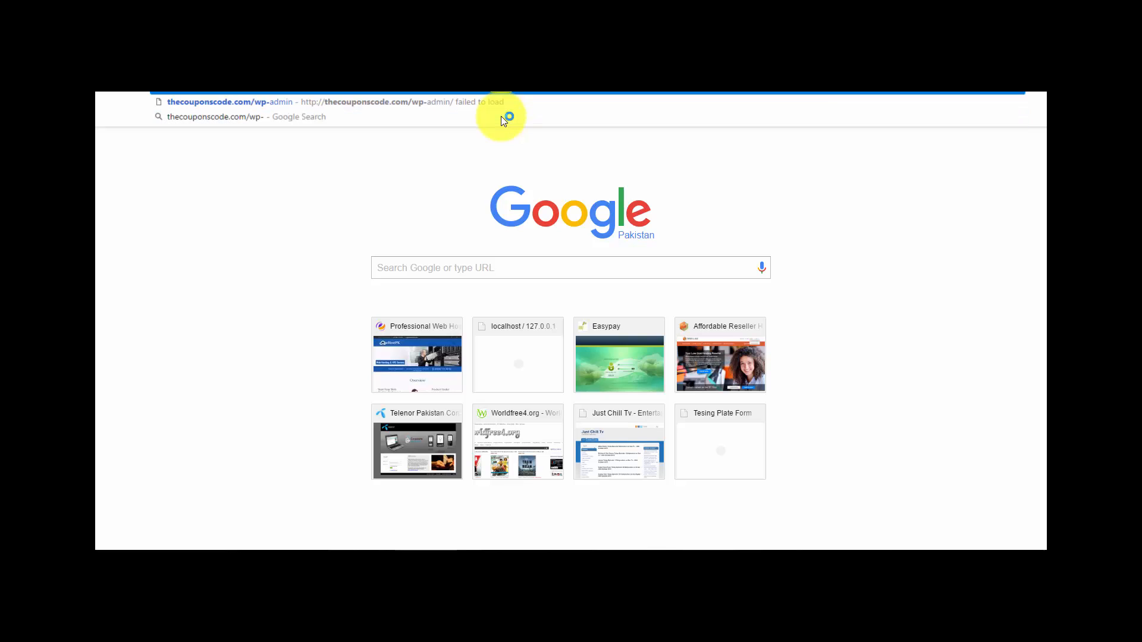
text(admin)
key(Return)
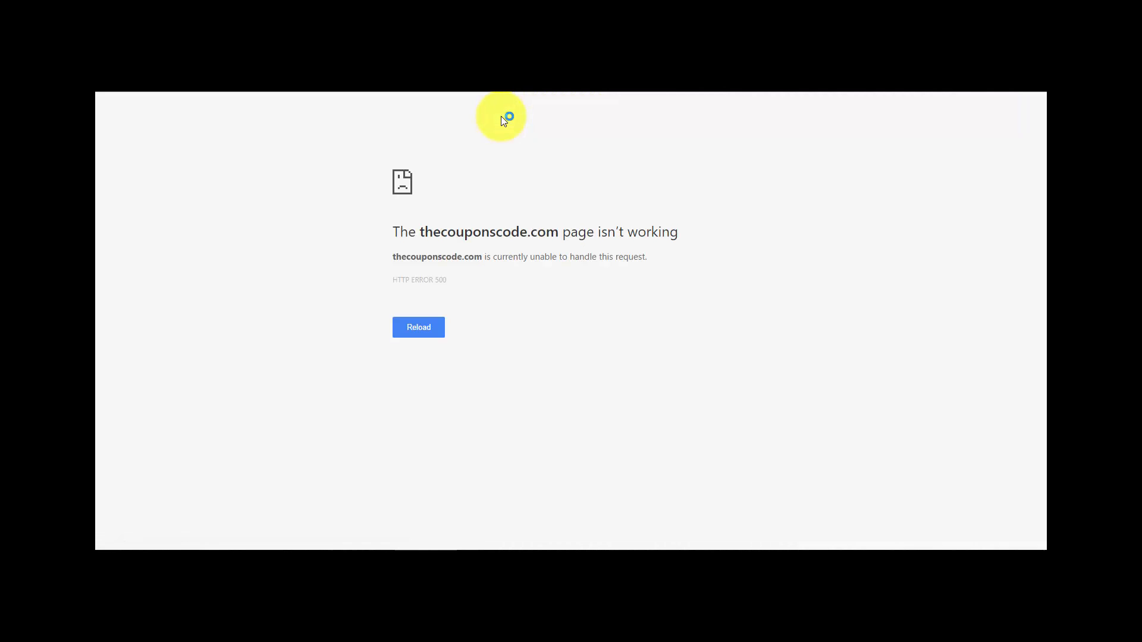
click(416, 330)
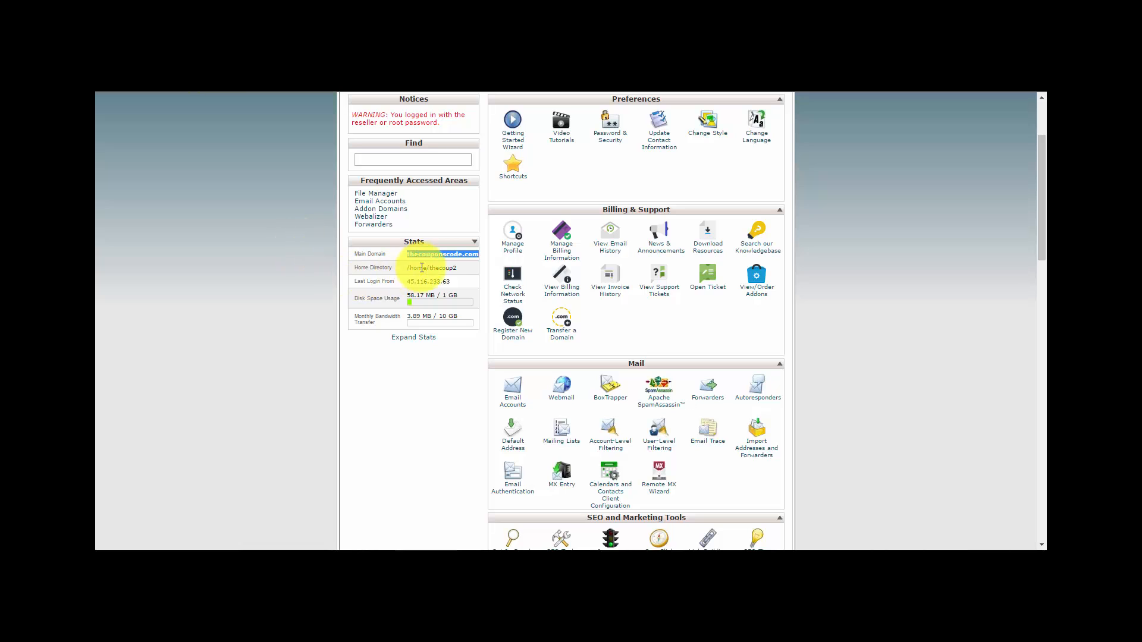
- Copy the account's Home Directory name from the cPanel stats
drag(429, 267, 455, 268)
right_click(443, 268)
click(467, 278)
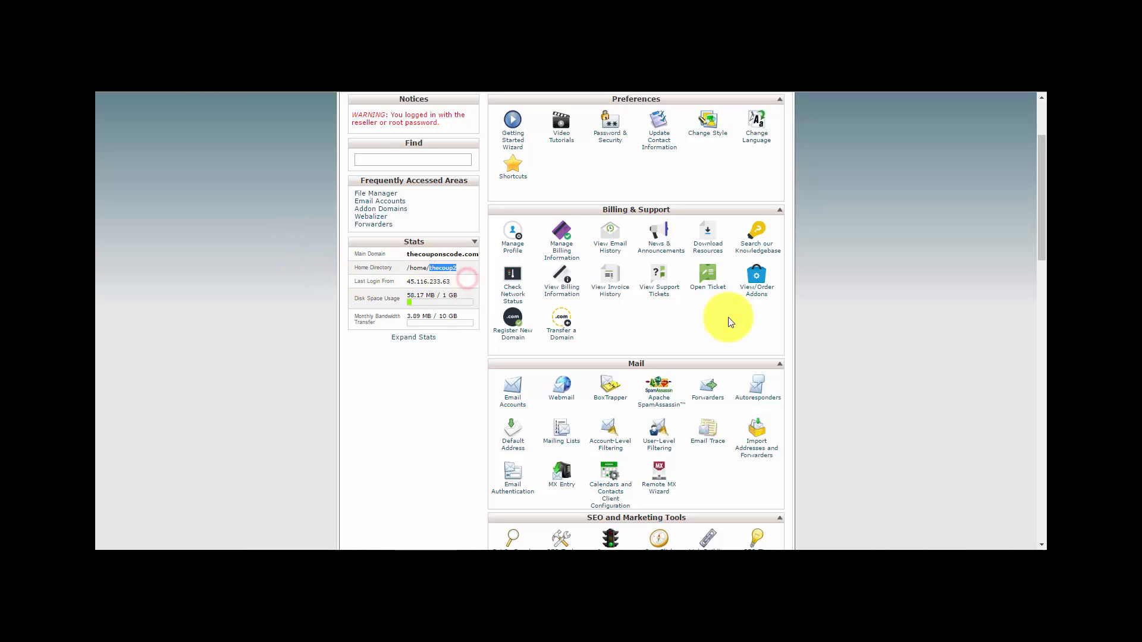
drag(1040, 224, 1040, 198)
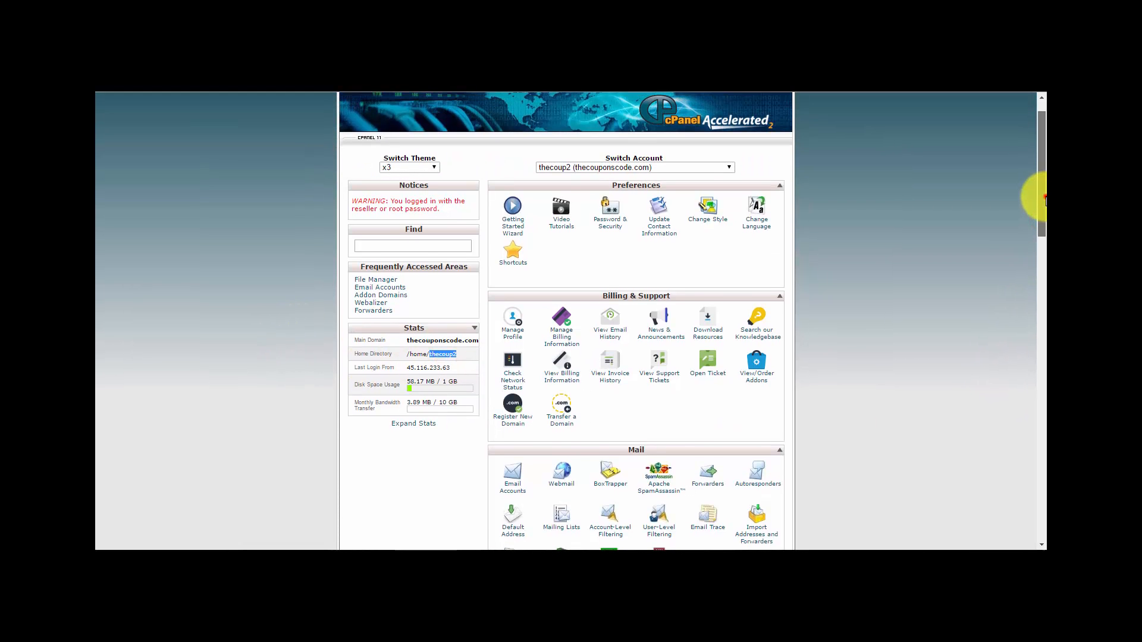
- In a new tab, go to wordpress.org/download and download wordpress-4.6.1.zip
key(ctrl+t)
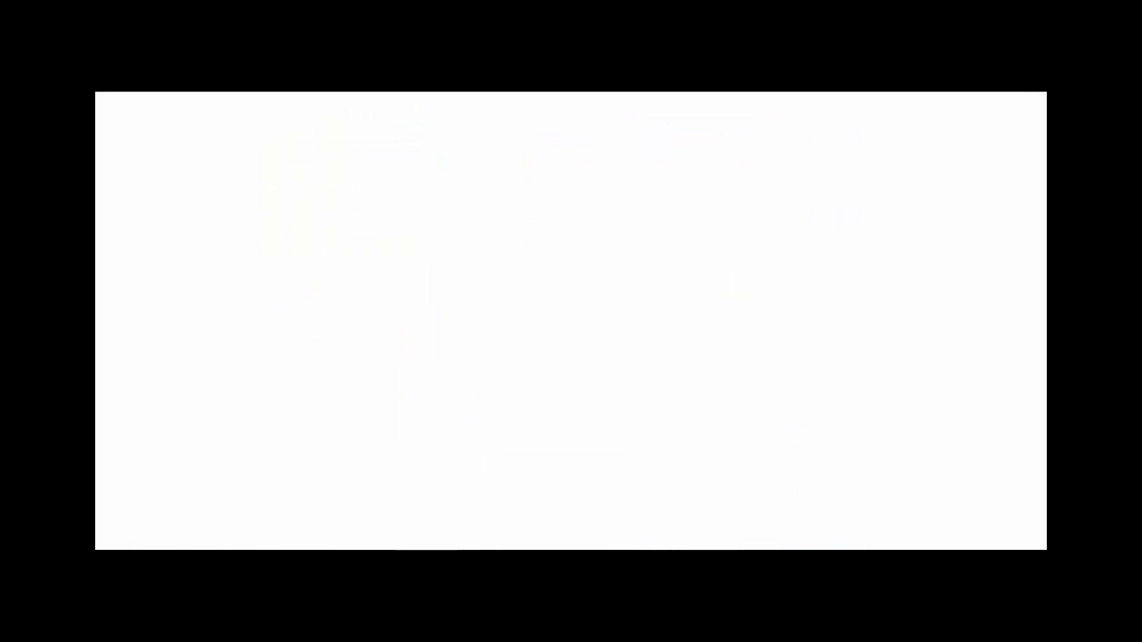
text(wordp)
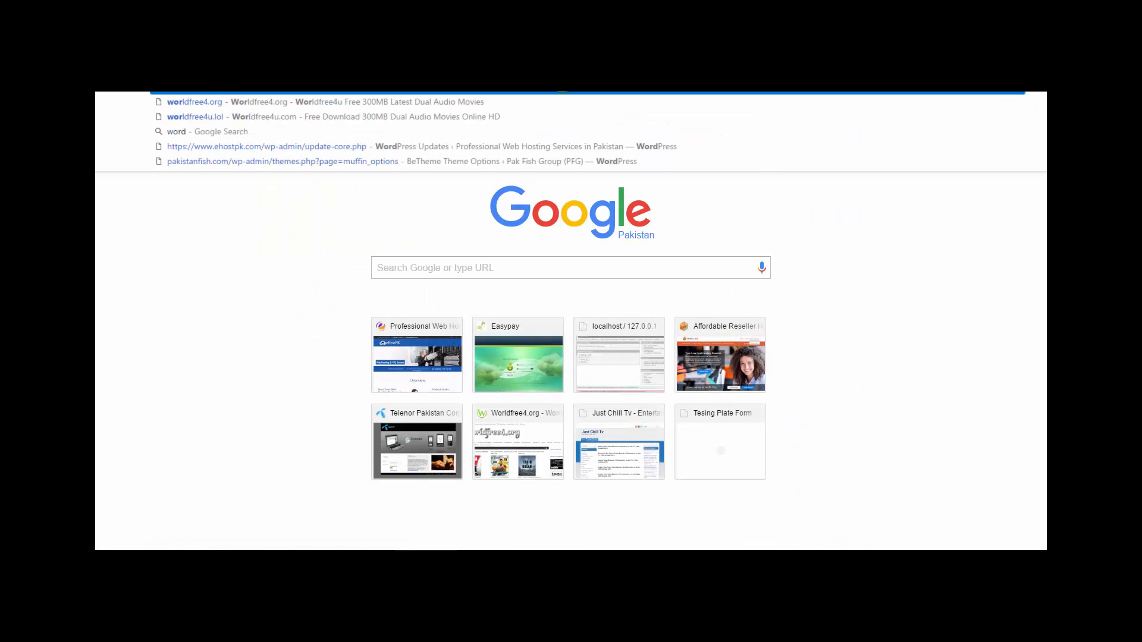
key(Return)
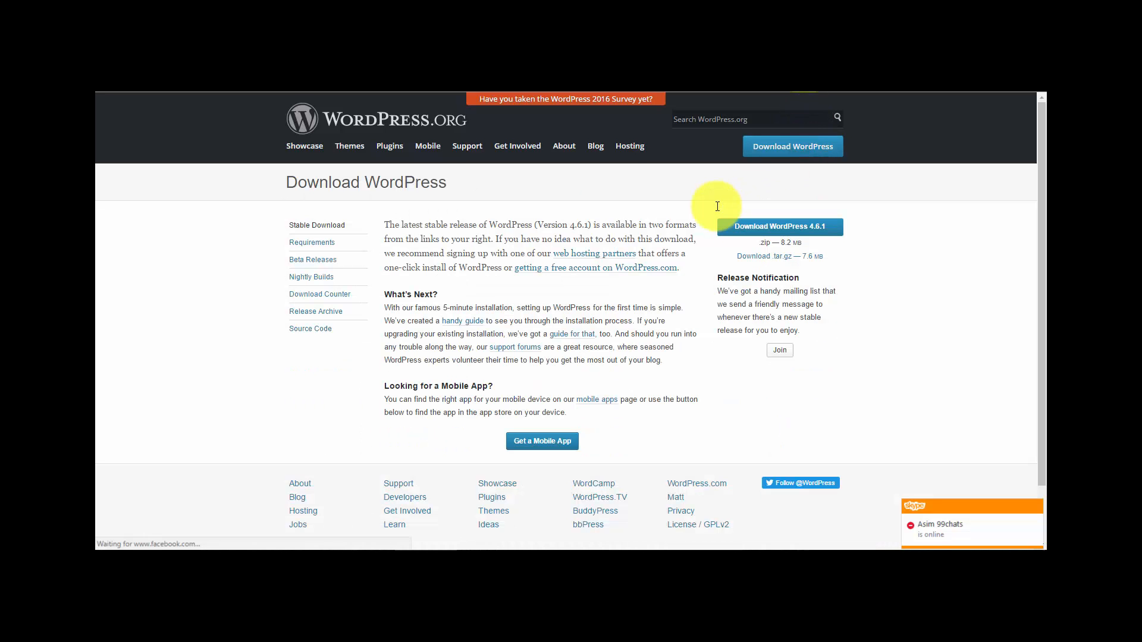
click(782, 229)
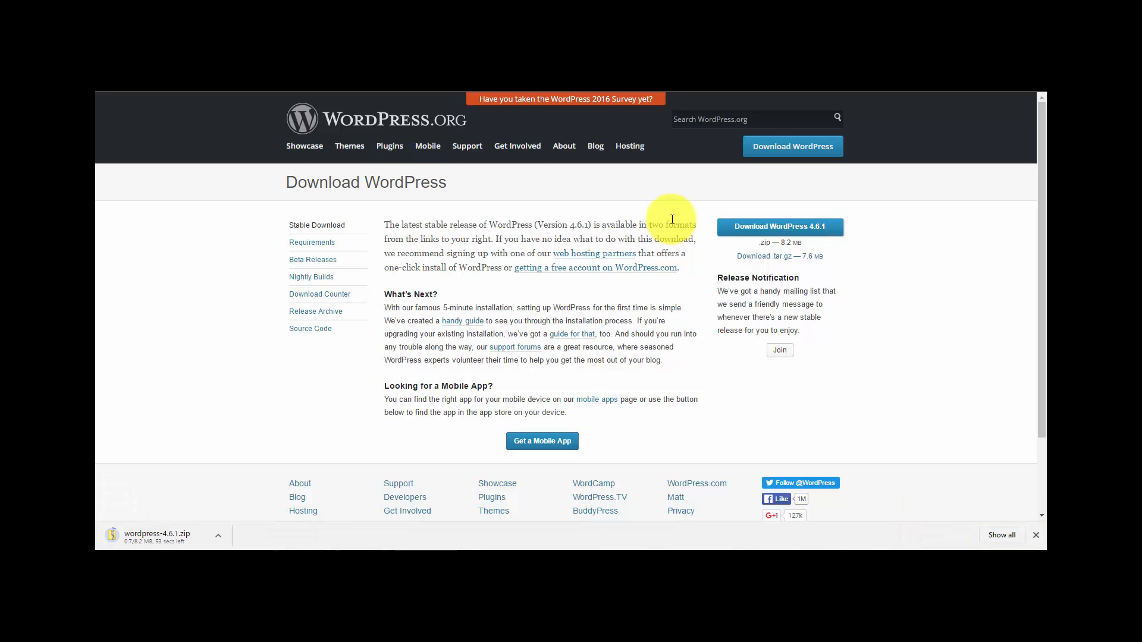
click(368, 62)
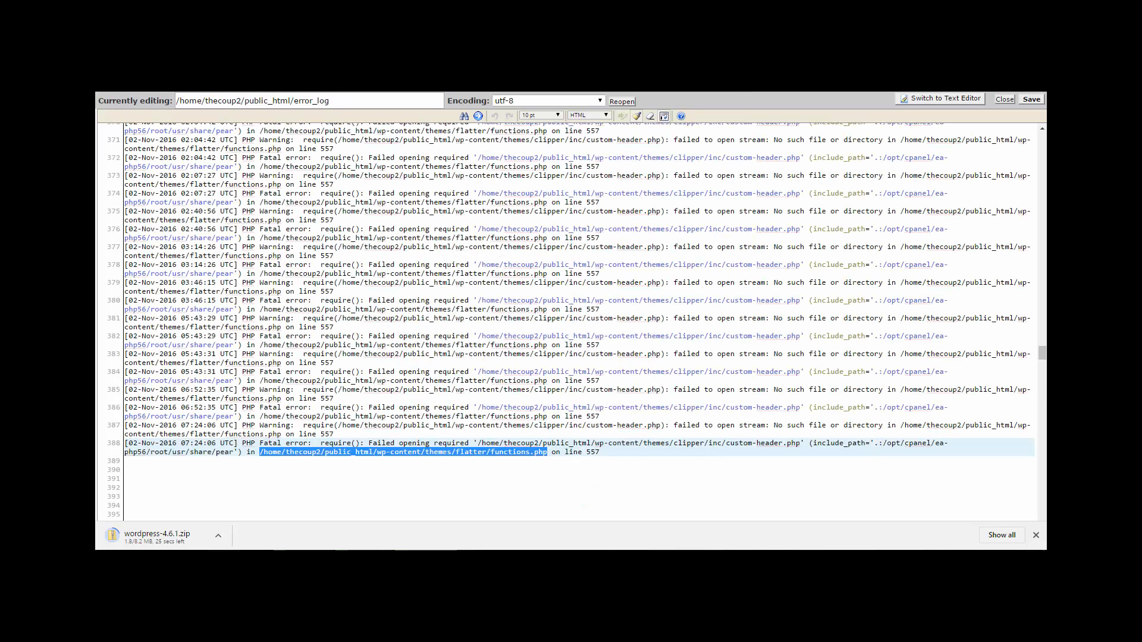
- Delete error_log from public_html, then go to the Upload Files page for public_html
click(369, 62)
click(310, 62)
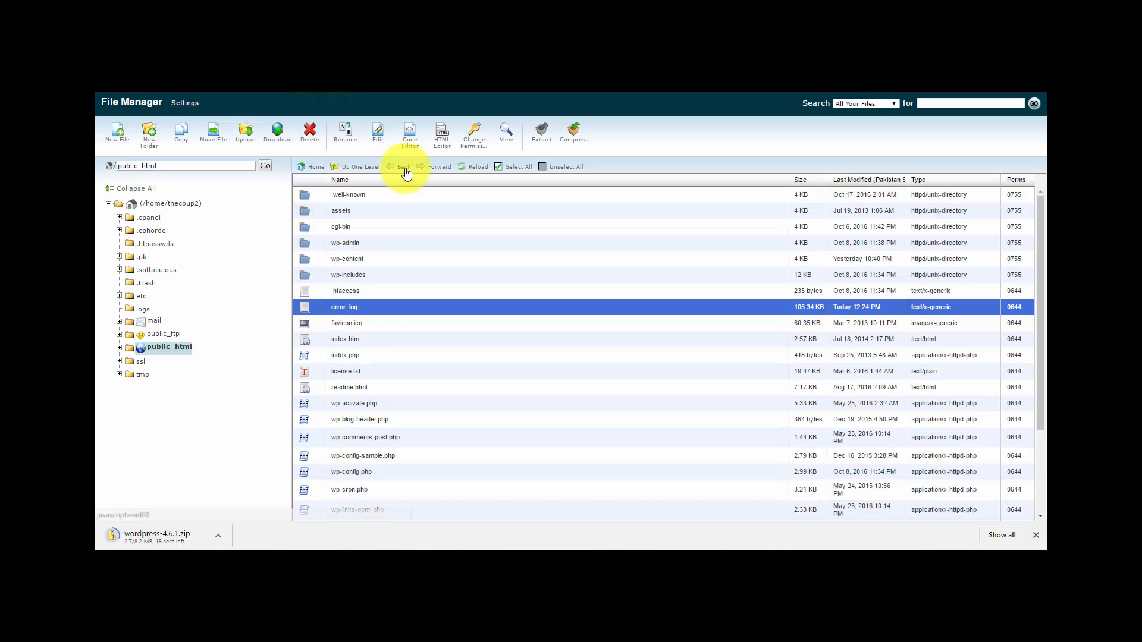
click(309, 132)
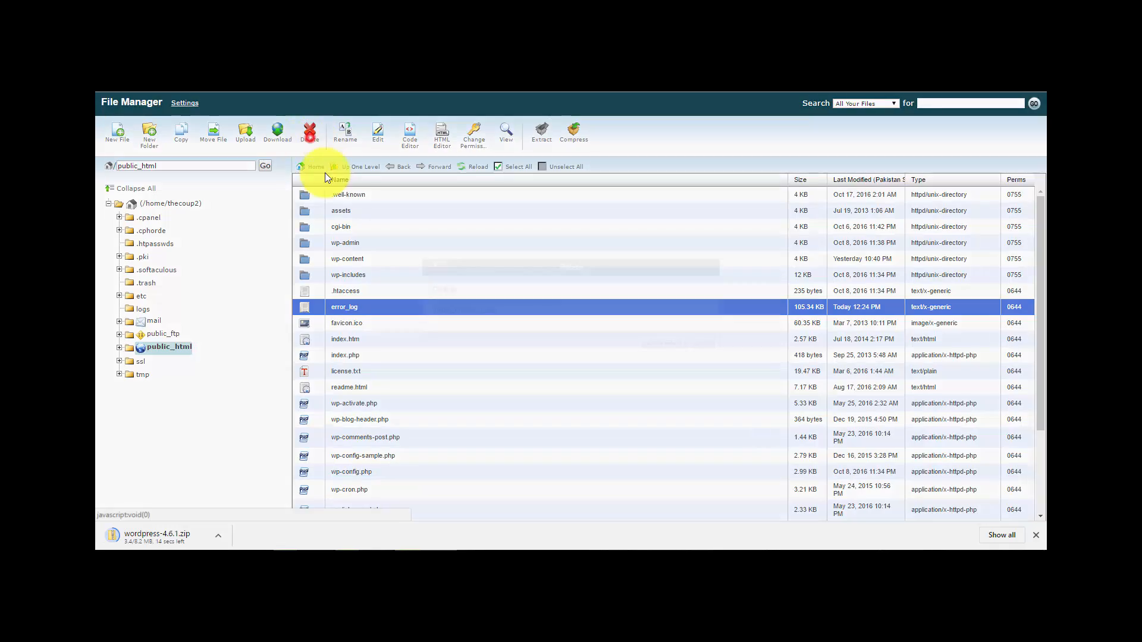
click(656, 338)
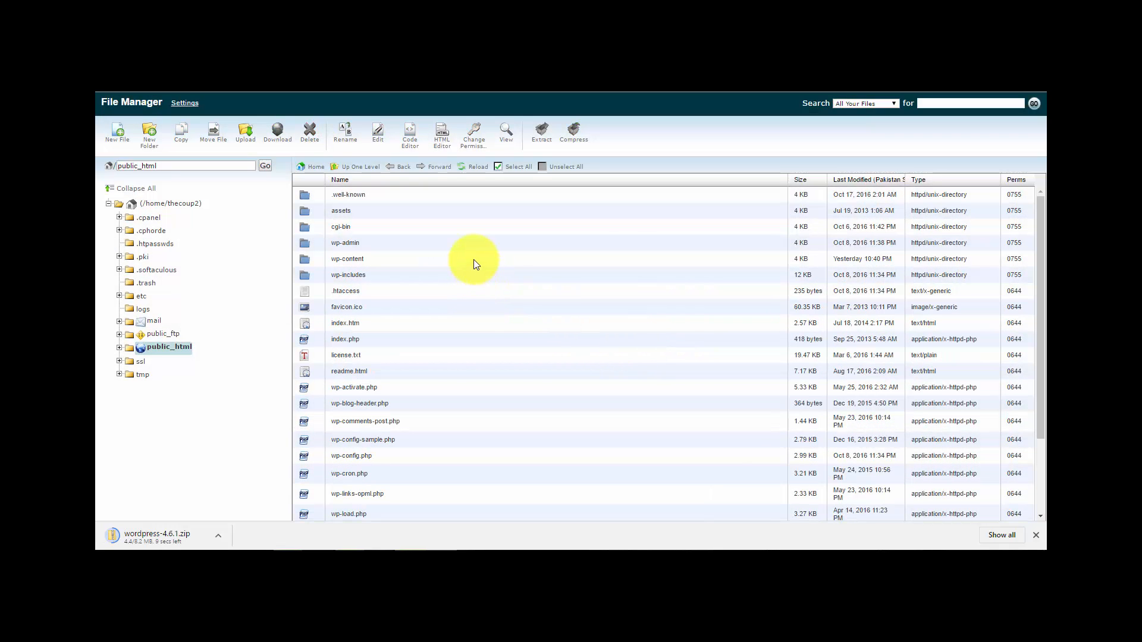
click(301, 248)
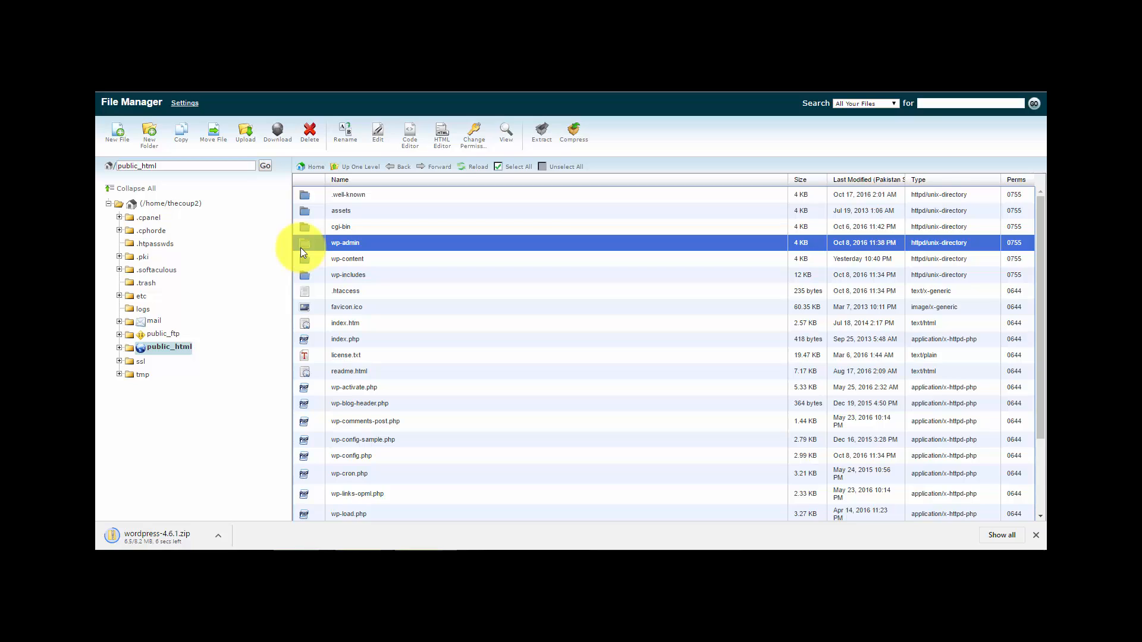
click(242, 137)
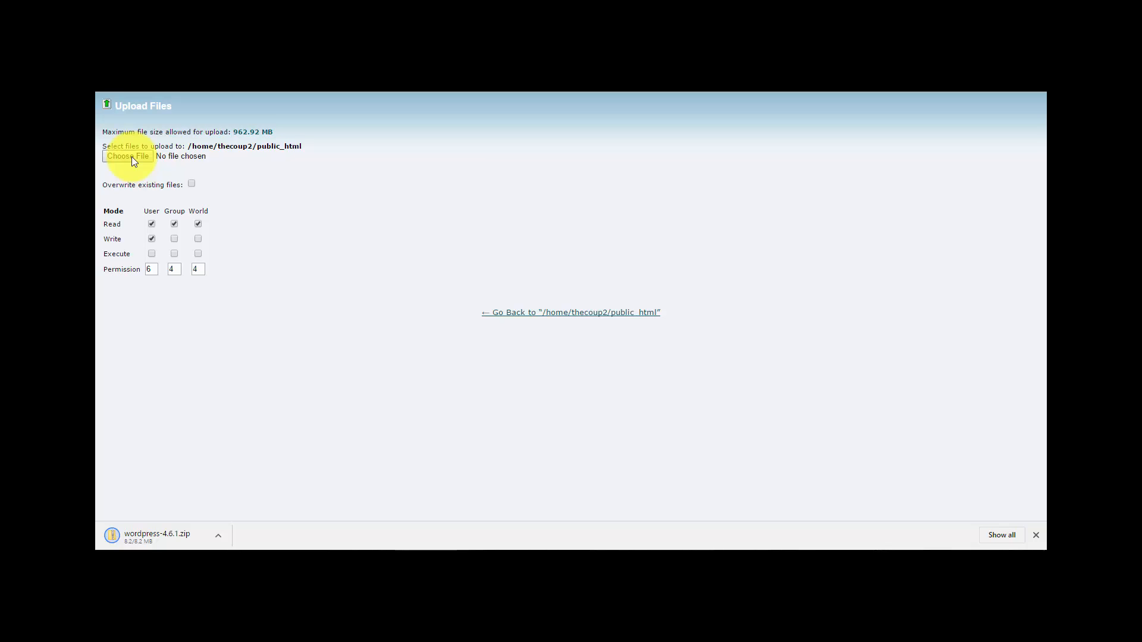
click(268, 185)
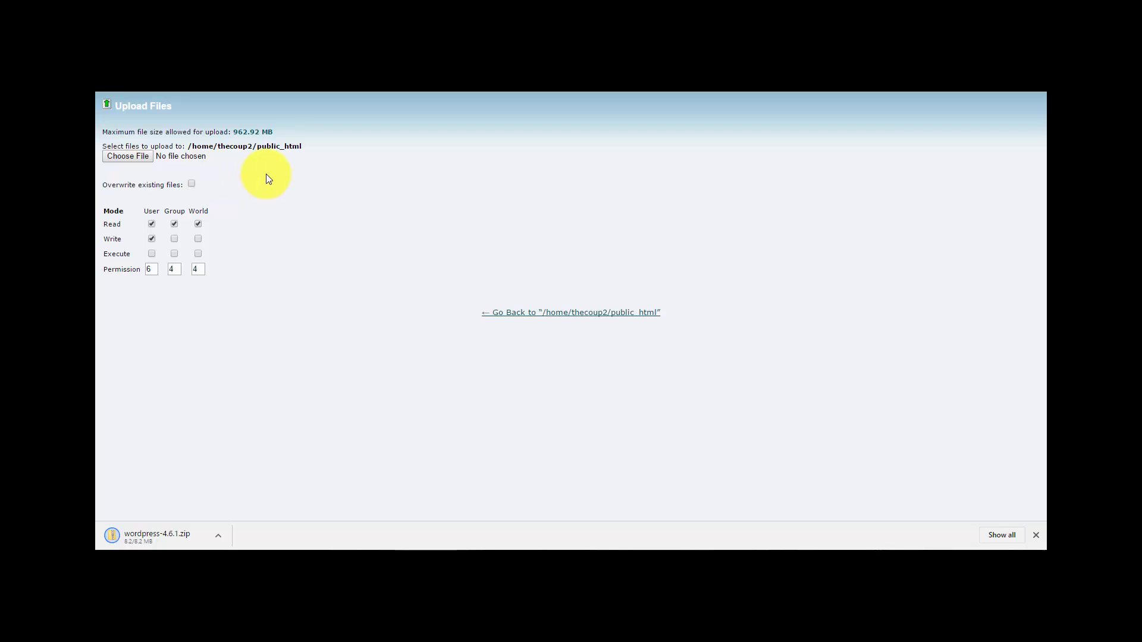
click(219, 536)
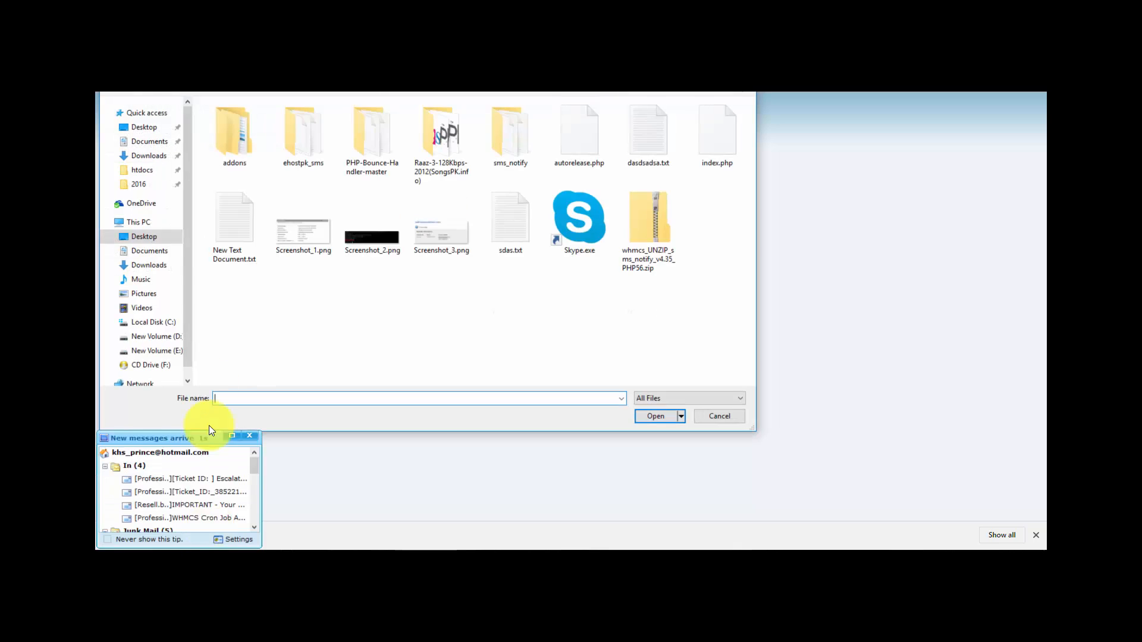
click(148, 156)
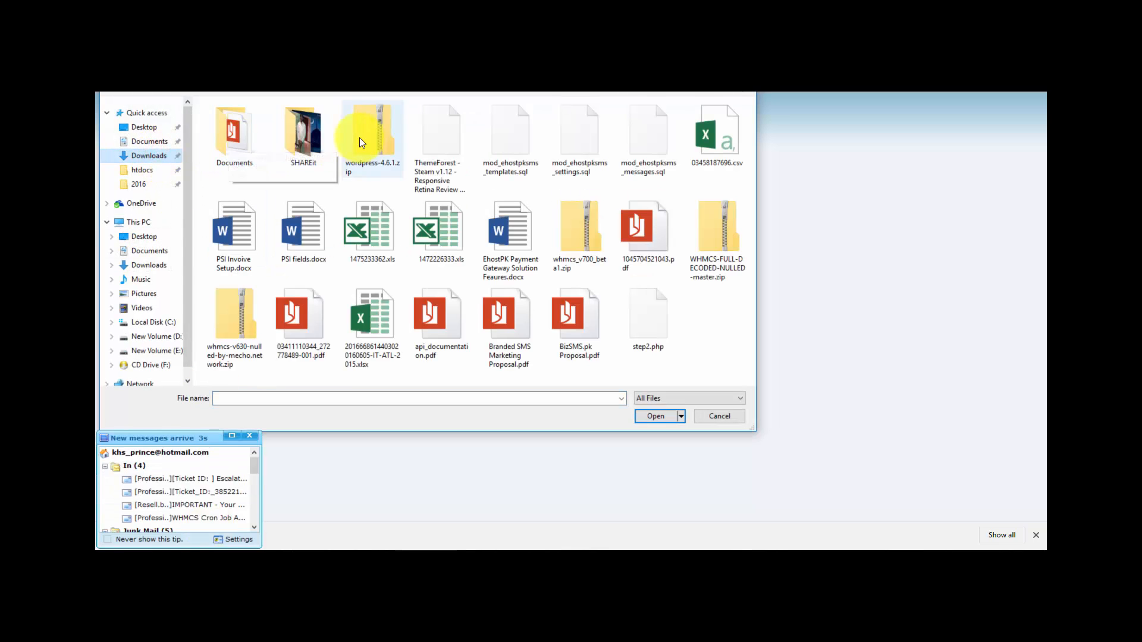
click(382, 131)
click(347, 225)
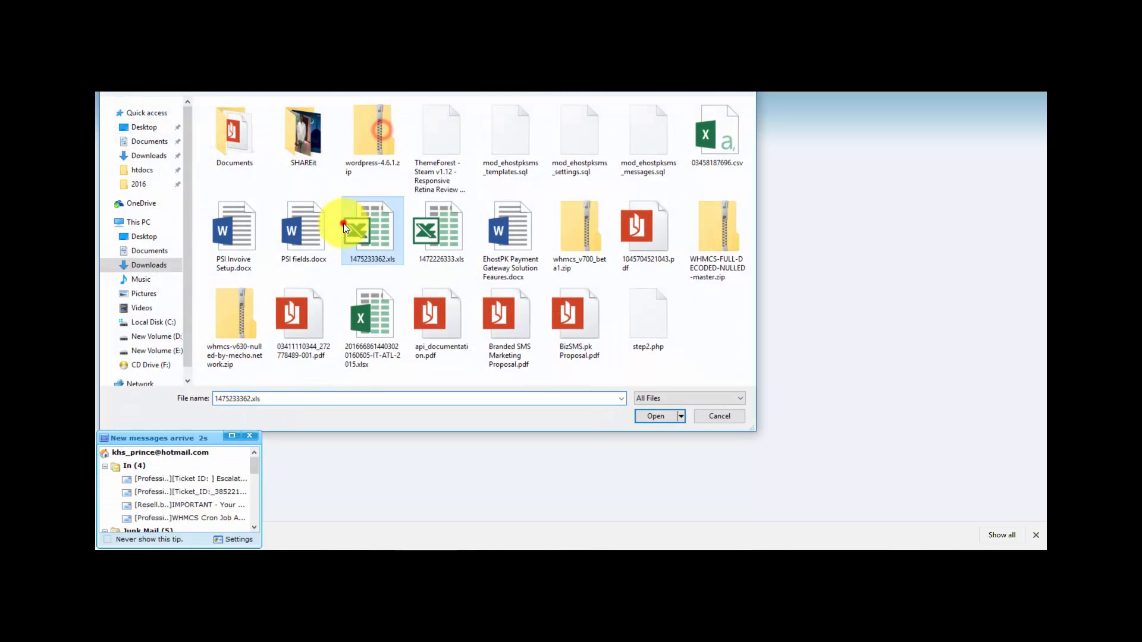
click(719, 415)
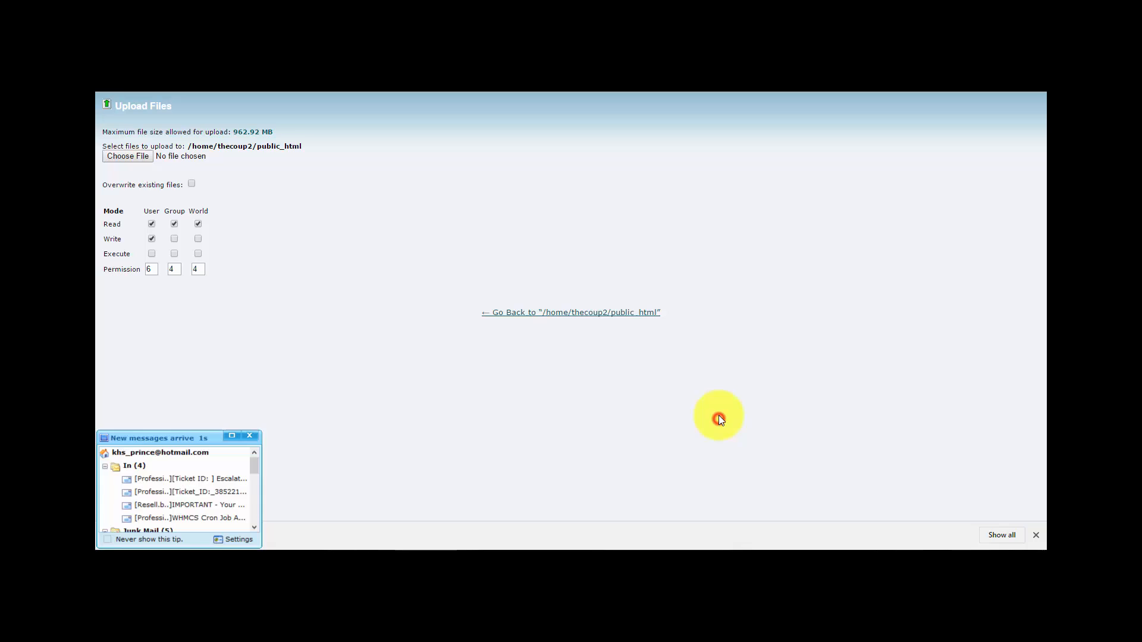
- Pick wordpress-4.6.1.zip from Downloads to upload it into public_html
click(135, 159)
double_click(375, 139)
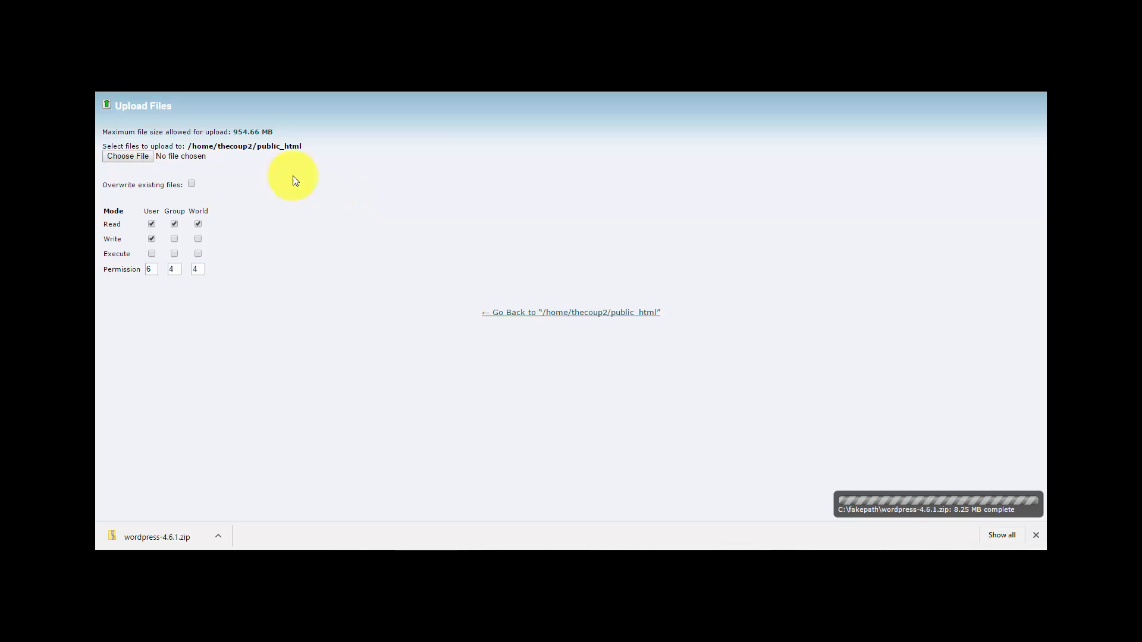
- Extract the uploaded wordpress-4.6.1.zip in public_html, creating the wordpress folder
click(561, 313)
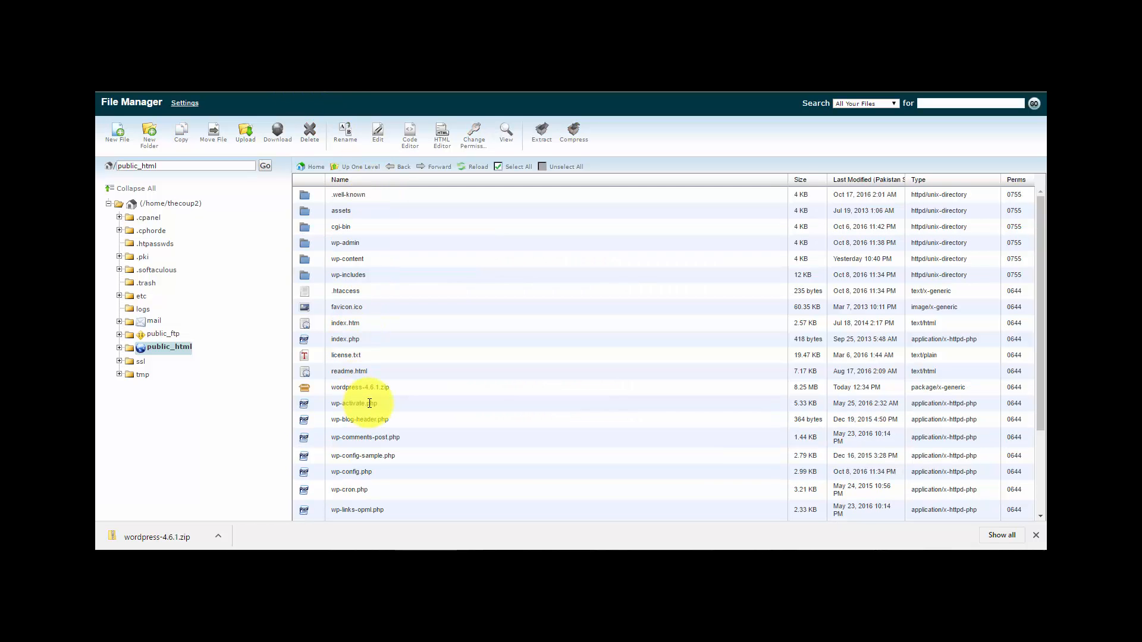
click(364, 389)
click(543, 136)
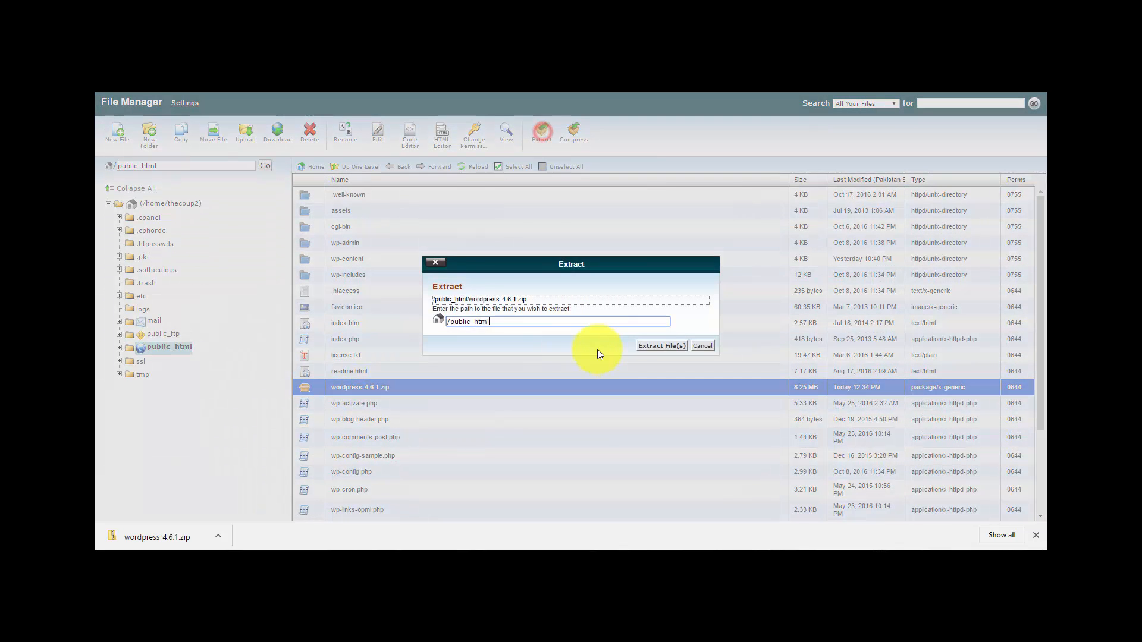
click(652, 342)
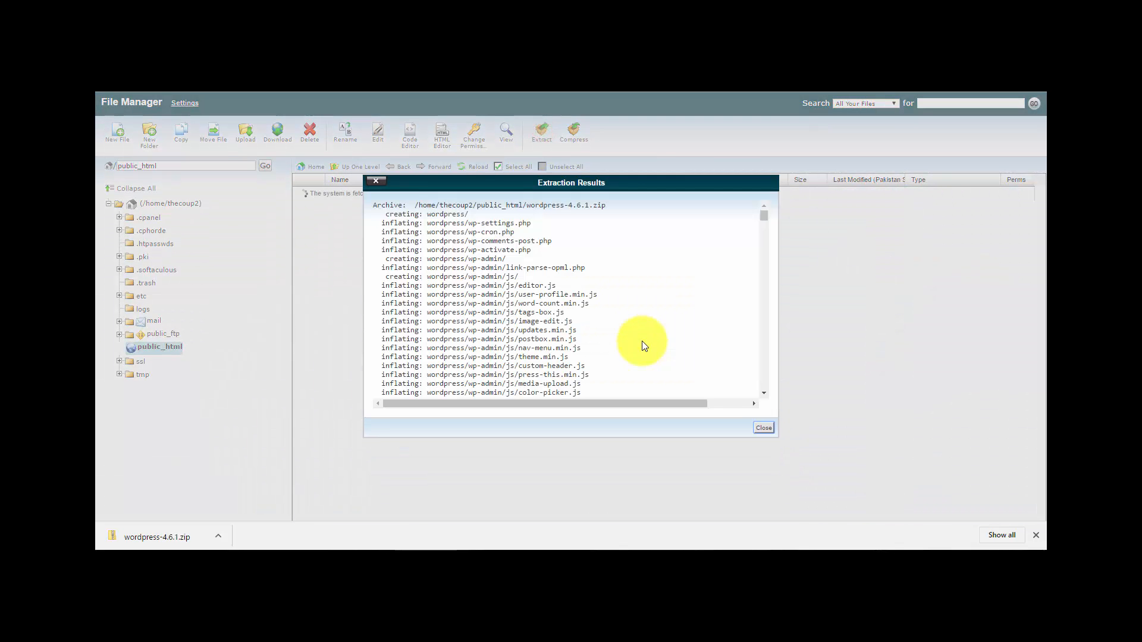
click(758, 424)
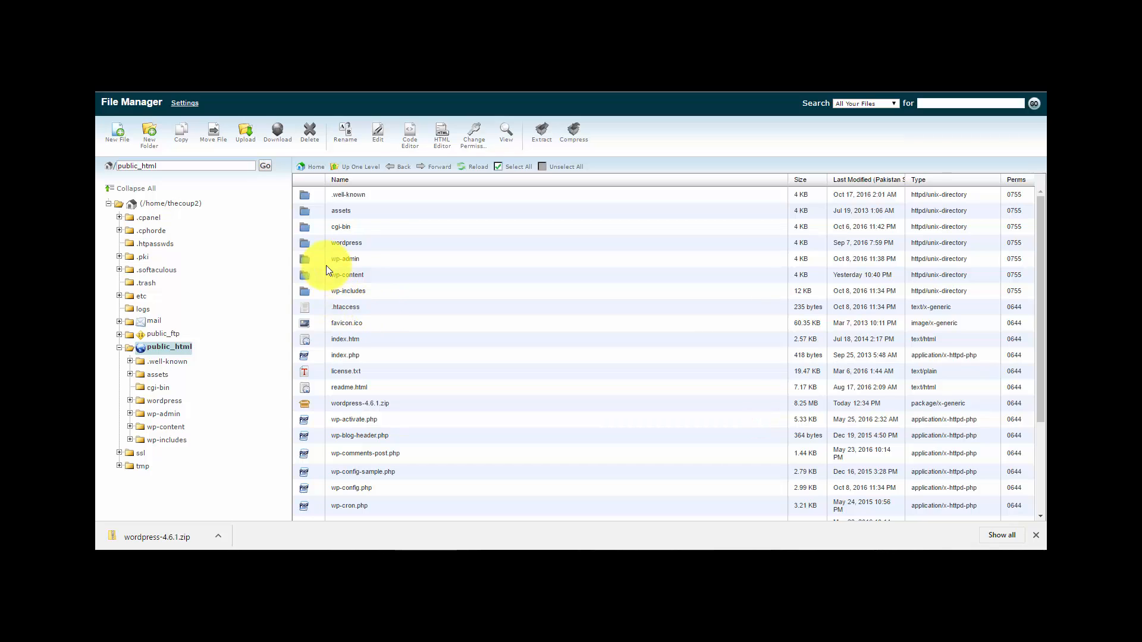
- Copy all contents of the wordpress folder to /public_html, overwriting the core files
double_click(305, 242)
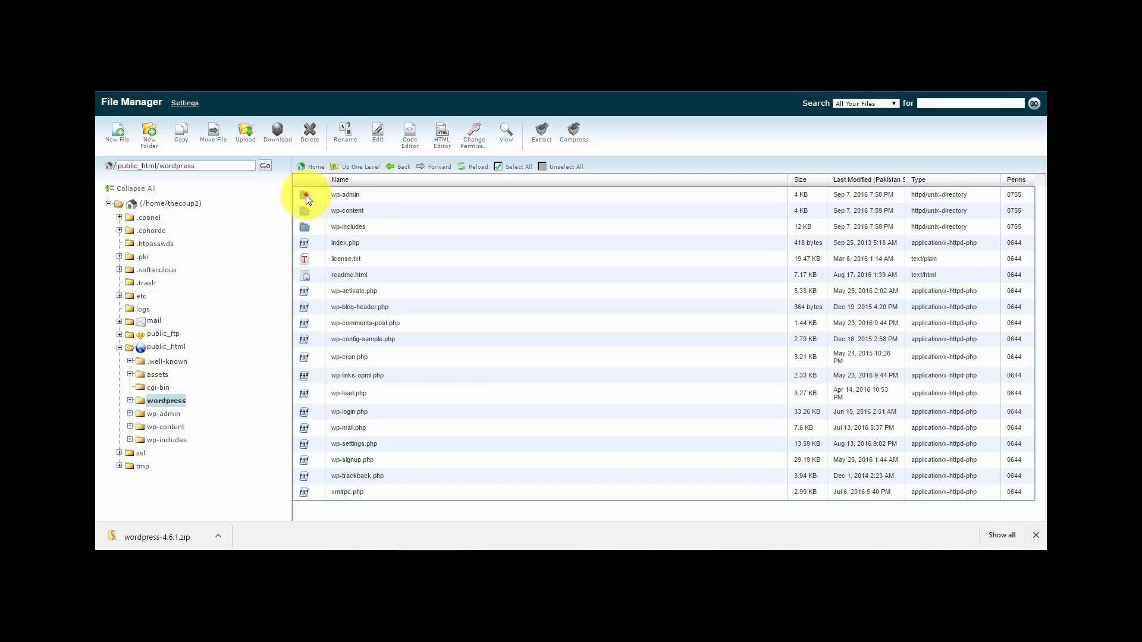
click(305, 194)
shift+click(305, 493)
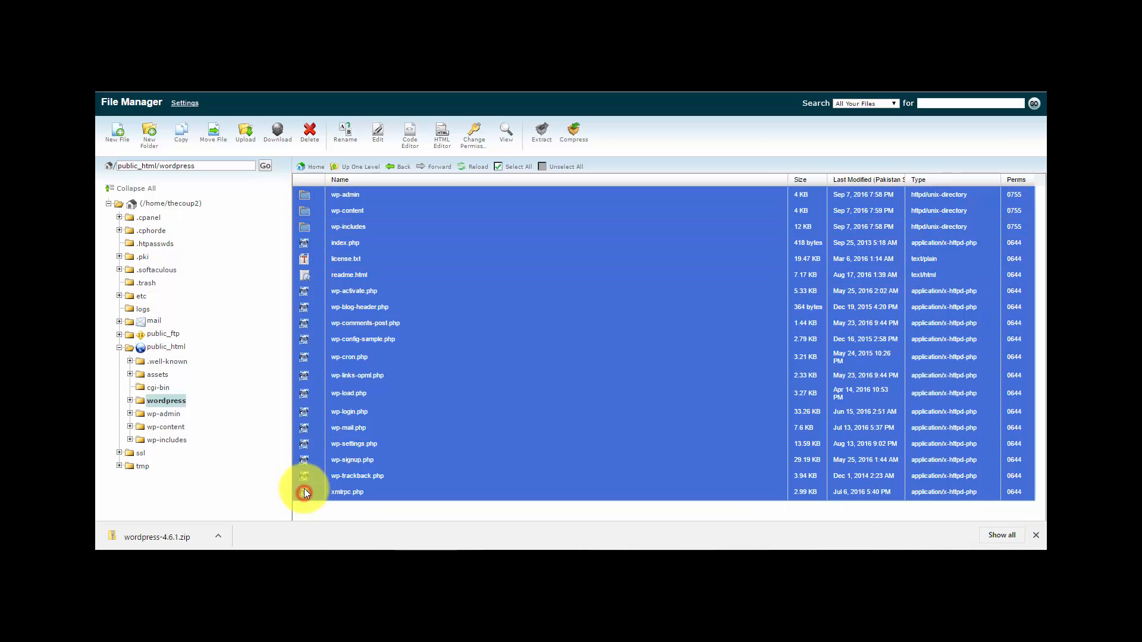
click(181, 136)
double_click(507, 410)
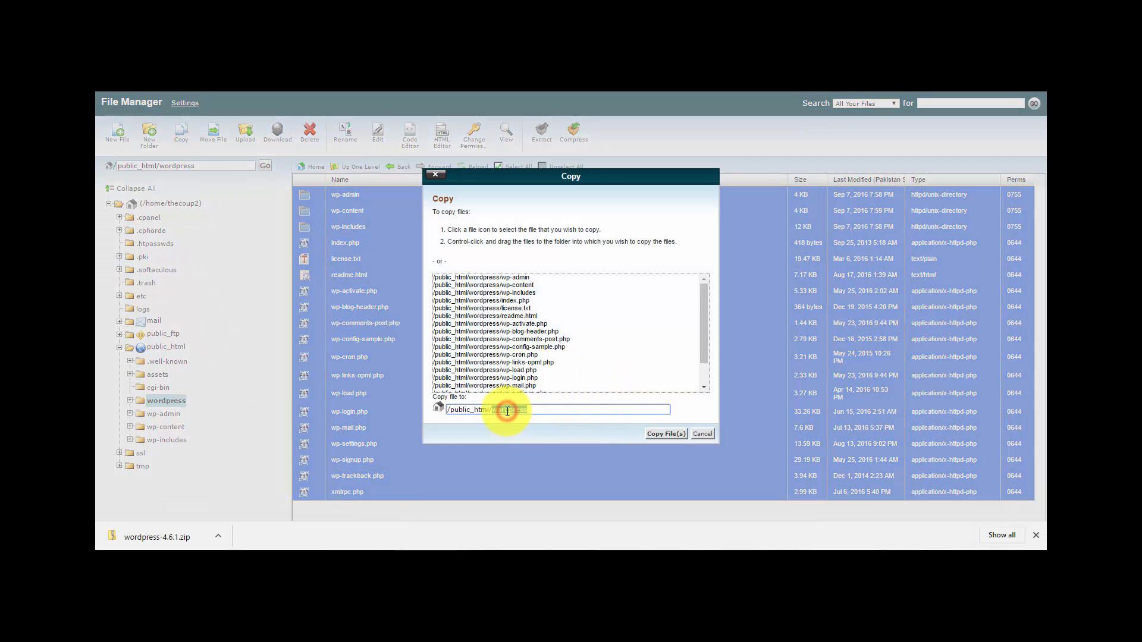
key(BackSpace)
key(BackSpace)
click(664, 433)
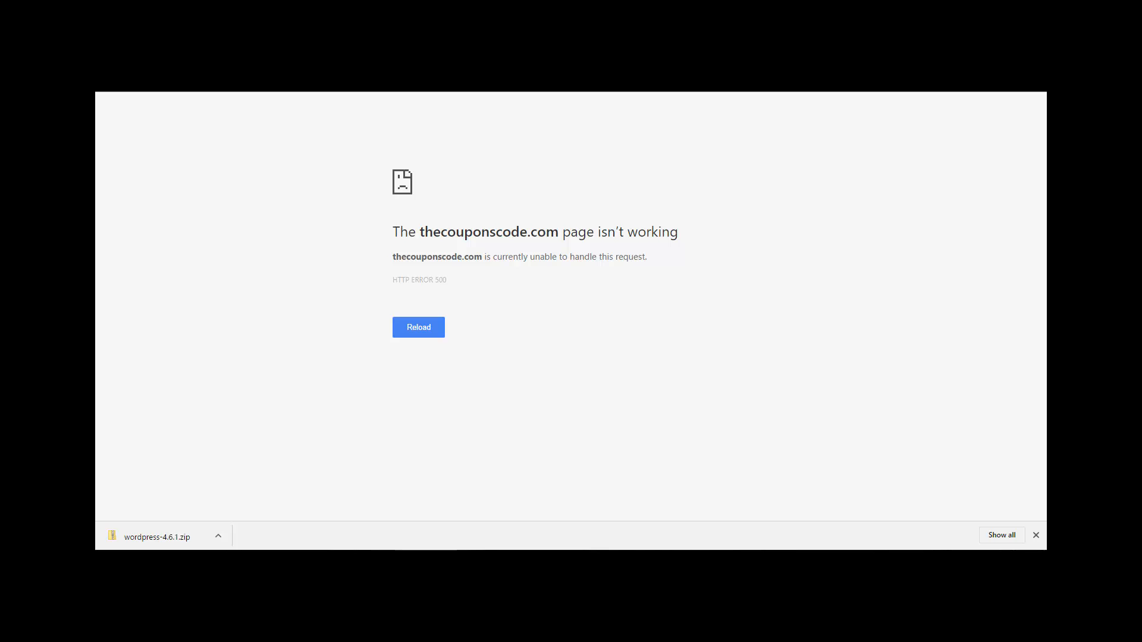
- Load thecouponscode.com/wp-login.php, still HTTP ERROR 500, then go up to public_html
key(F5)
text(ogin)
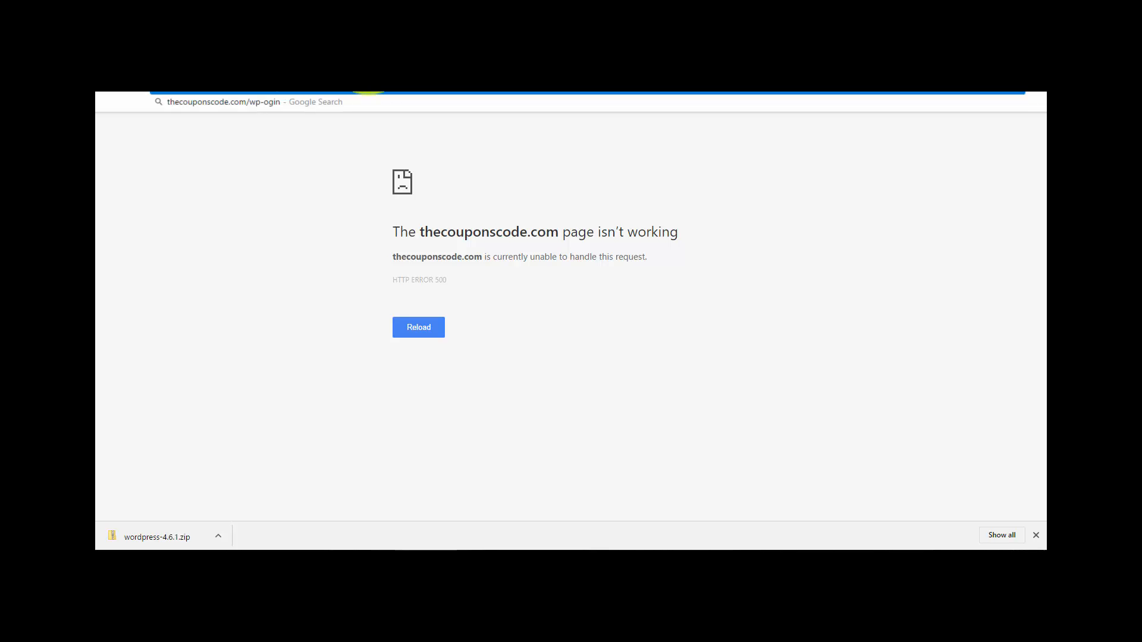
key(BackSpace)
key(BackSpace)
key(BackSpace)
key(BackSpace)
text(login.)
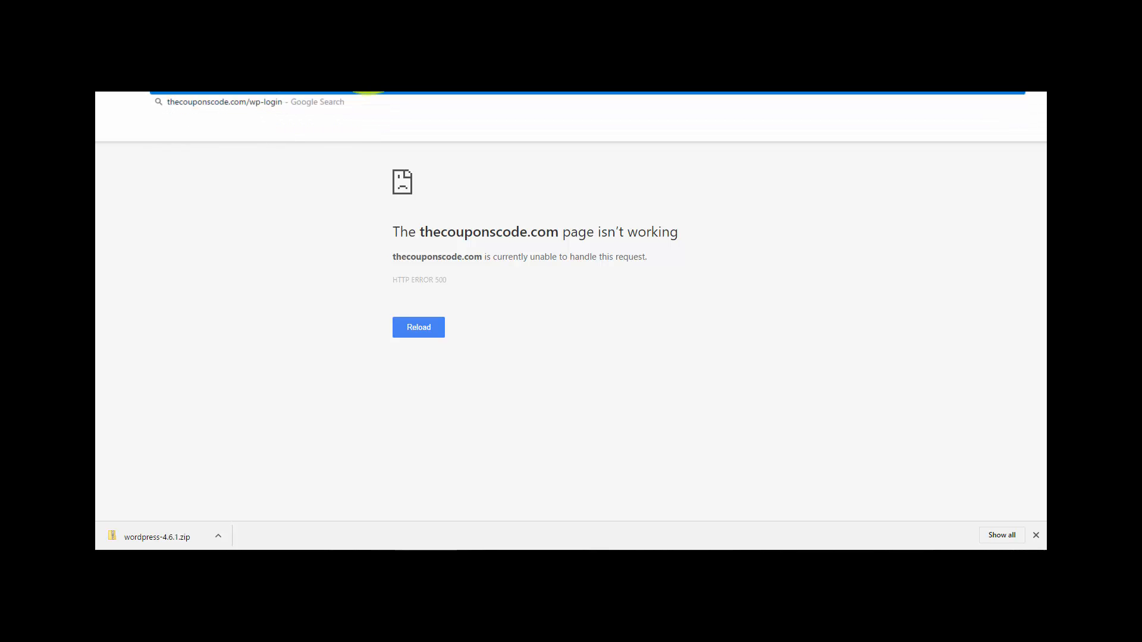
text(php)
key(Return)
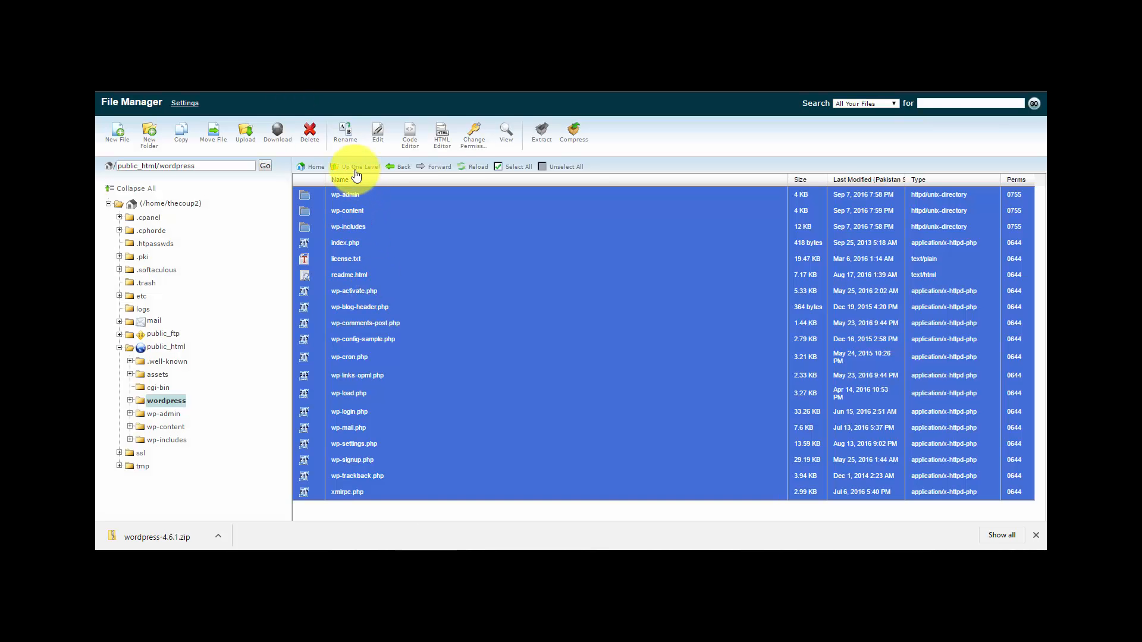
click(351, 167)
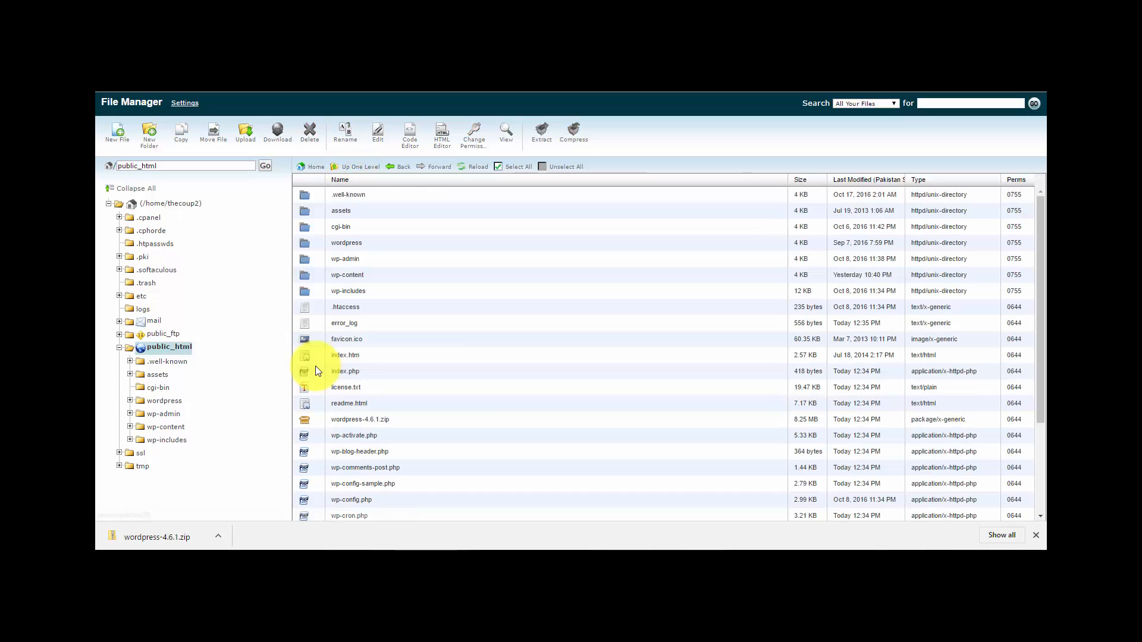
- Delete the old error_log, open and close .htaccess unchanged, and reload the site
click(312, 322)
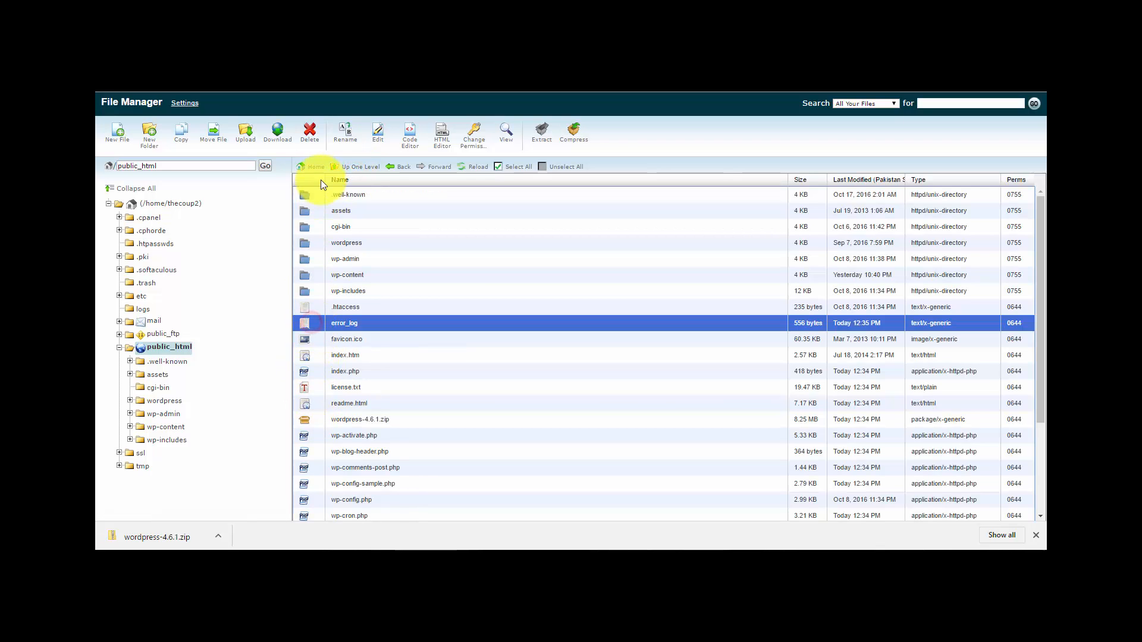
click(309, 135)
click(661, 339)
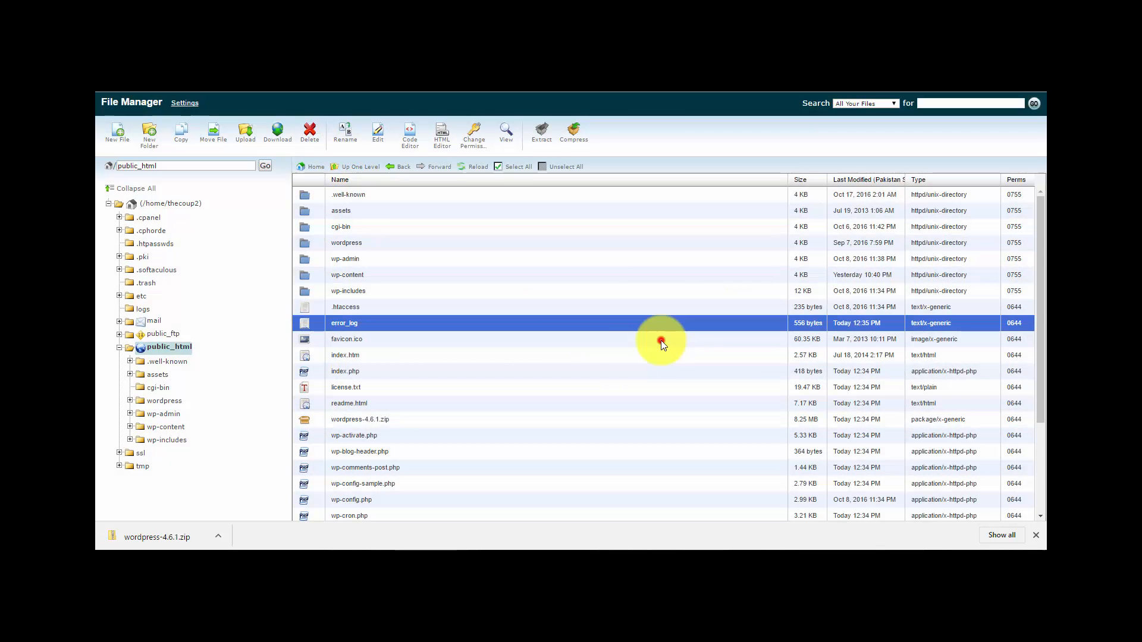
click(347, 306)
click(409, 136)
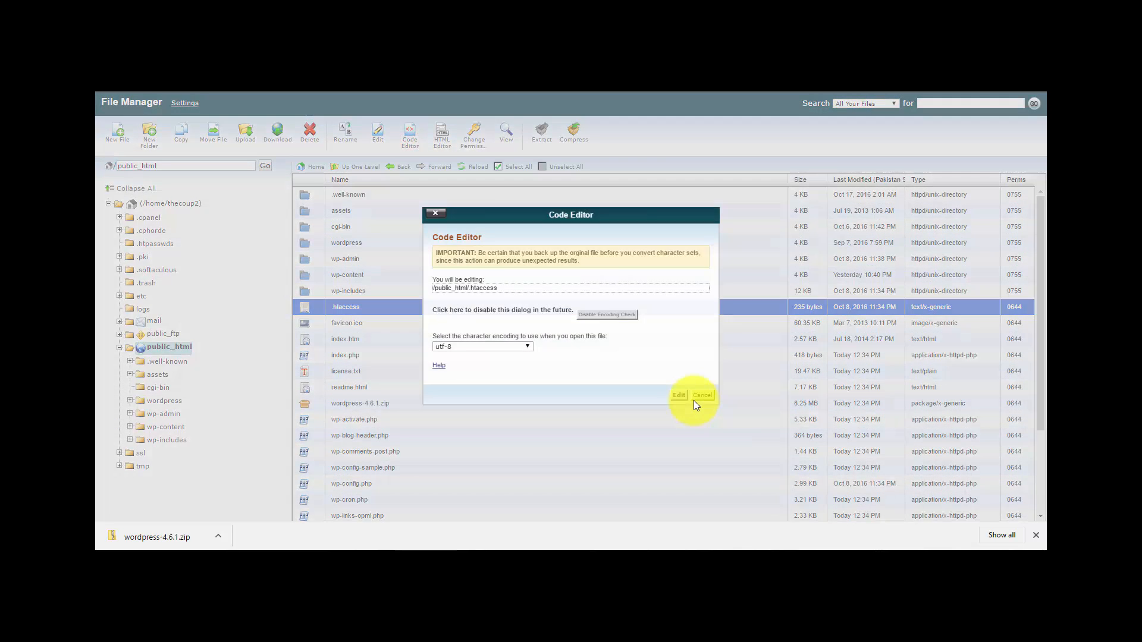
click(678, 395)
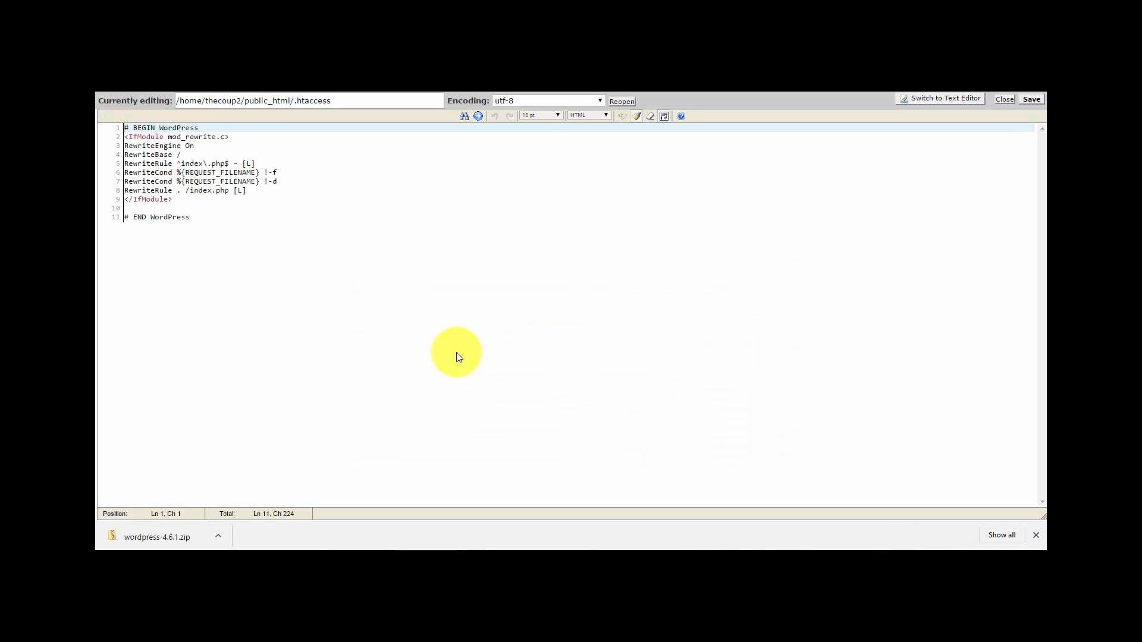
click(1004, 100)
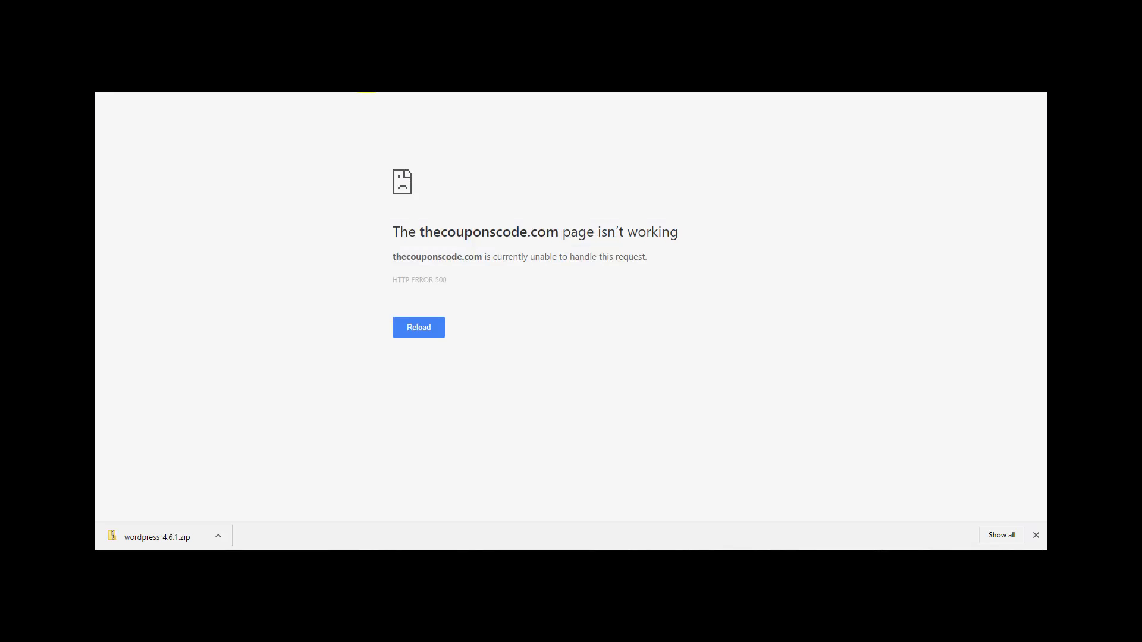
key(Return)
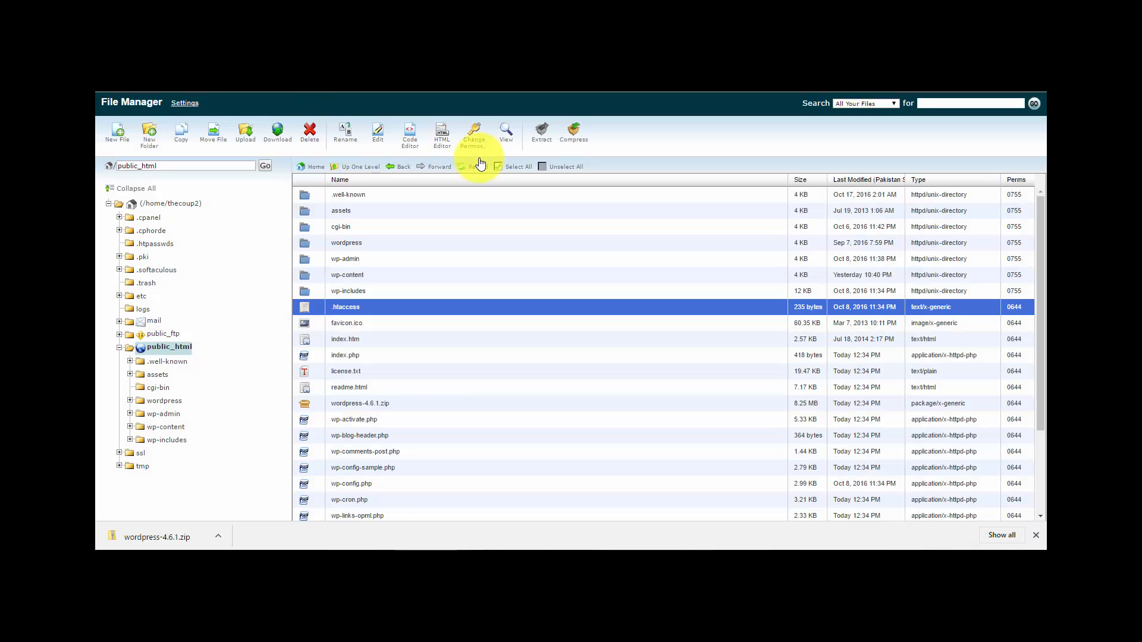
- Open the new error_log and mark the clipper theme's custom-header.php path
click(476, 167)
click(343, 324)
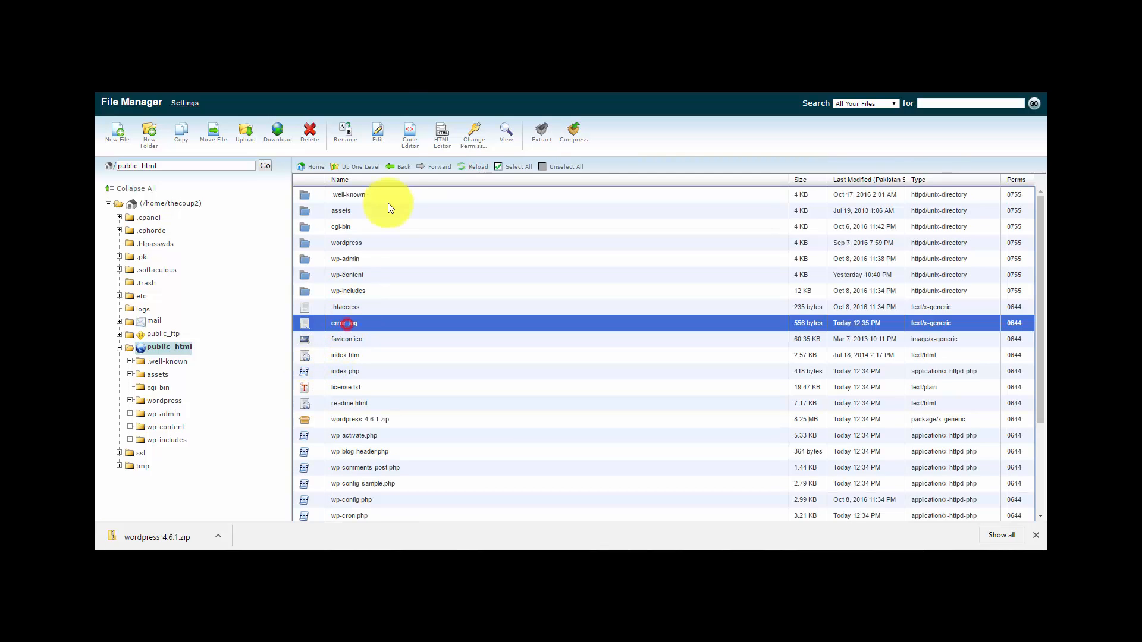
click(408, 134)
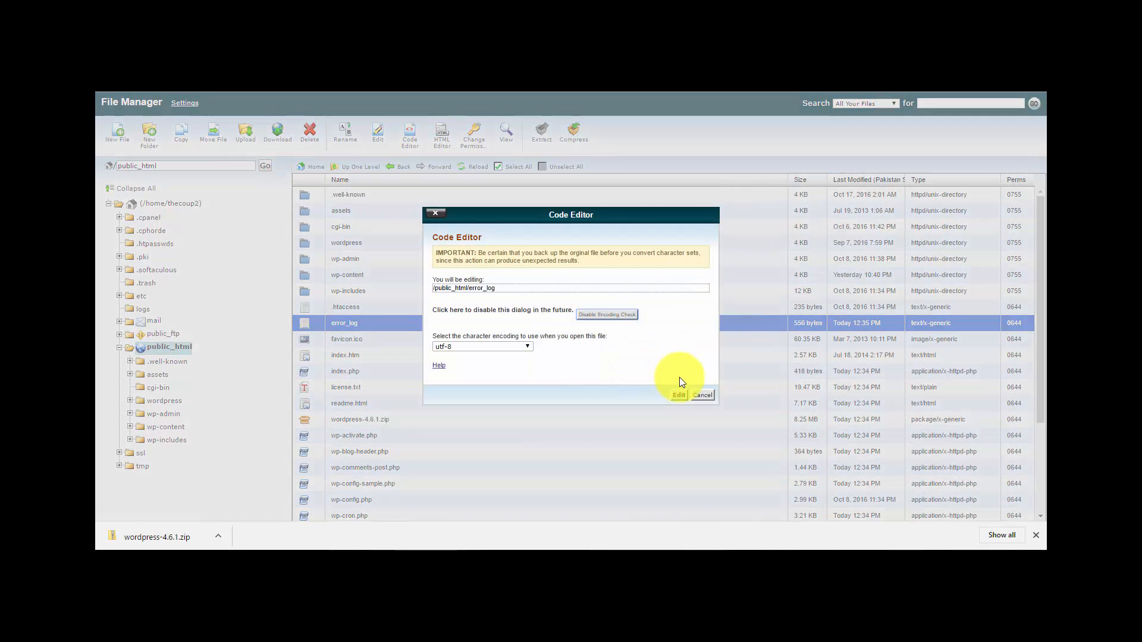
click(678, 392)
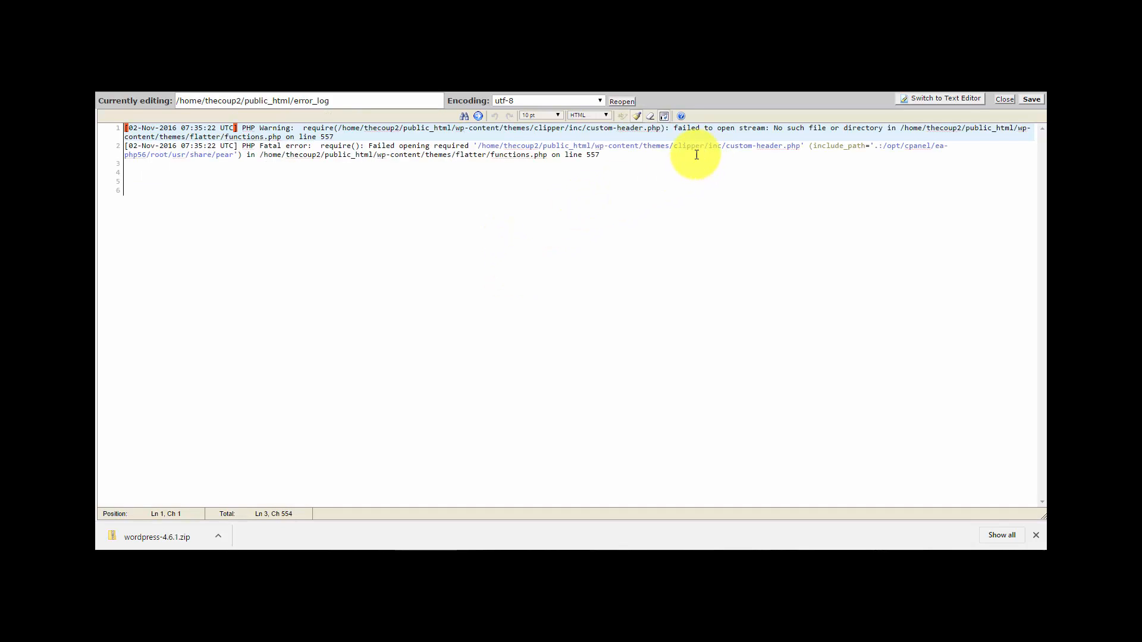
drag(649, 148, 743, 147)
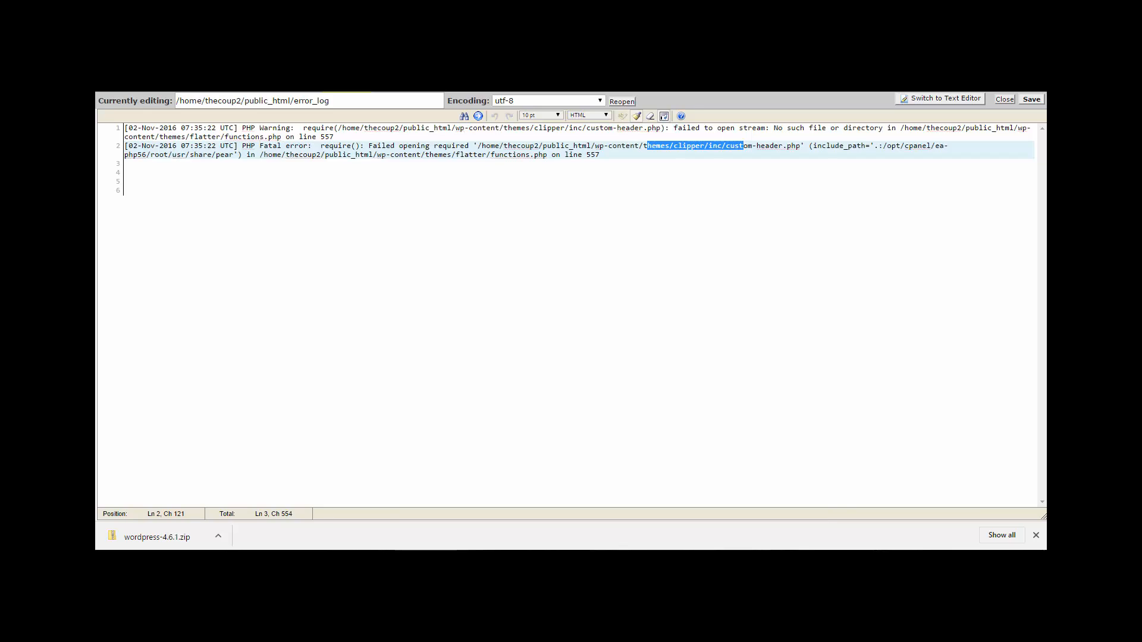
click(309, 82)
- Compress the clipper and flatter folders in wp-content/themes into clipper.zip
double_click(308, 276)
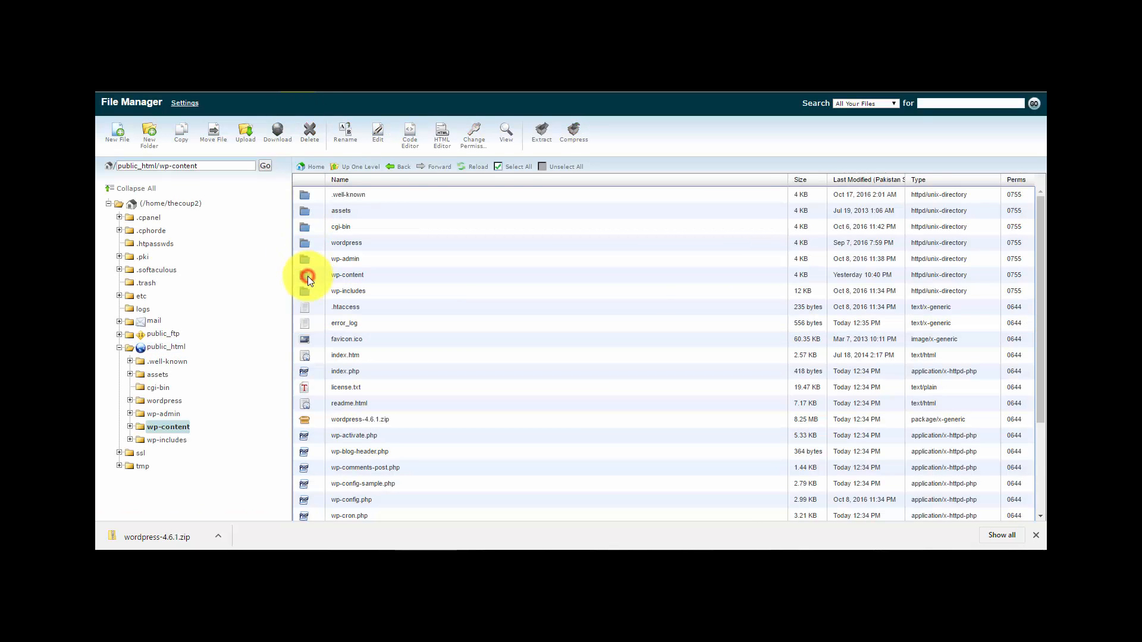
double_click(303, 216)
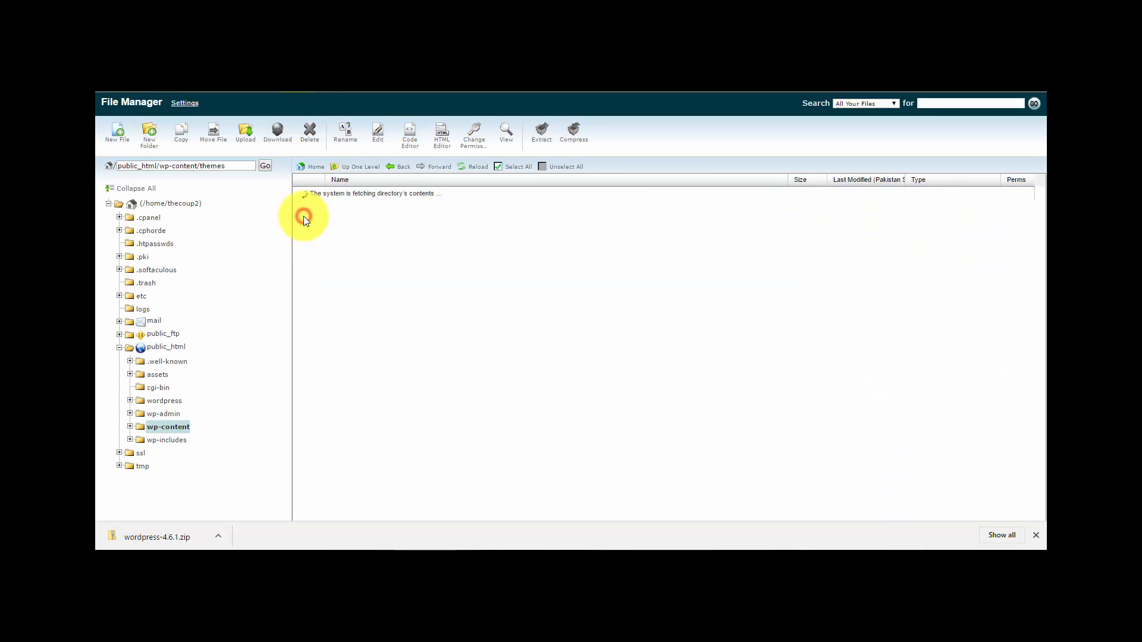
click(302, 201)
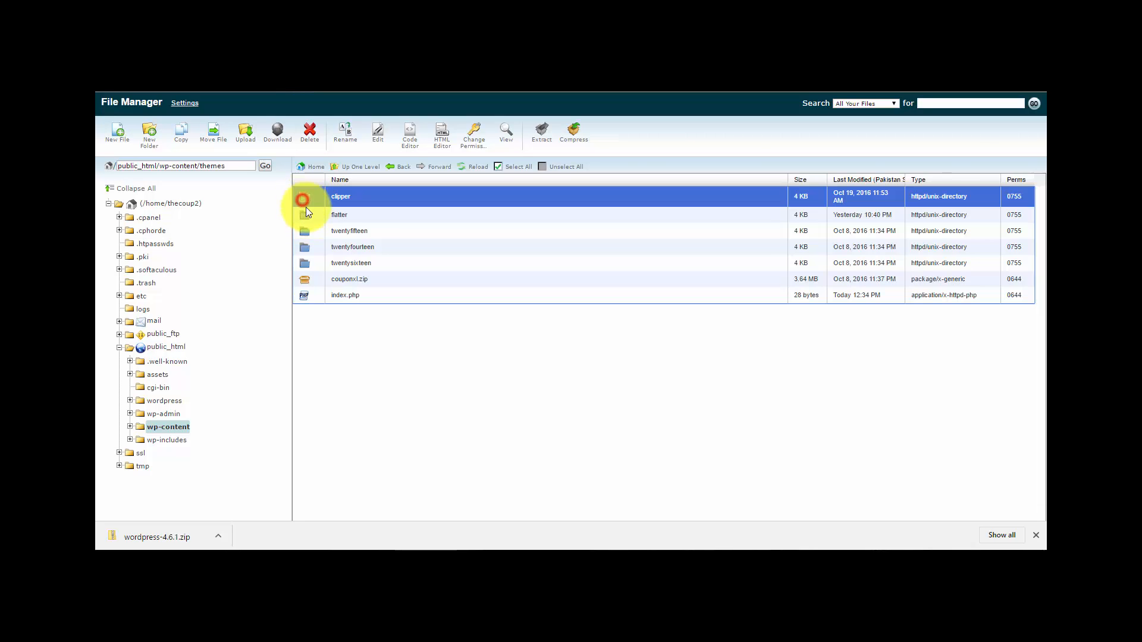
ctrl+click(305, 218)
click(574, 134)
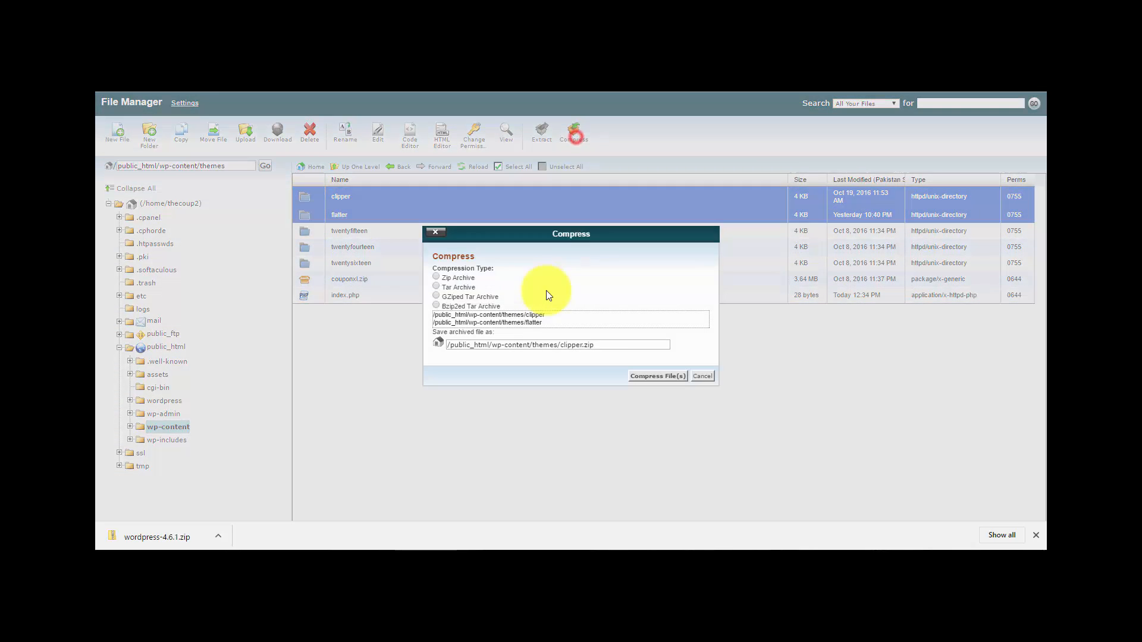
click(657, 376)
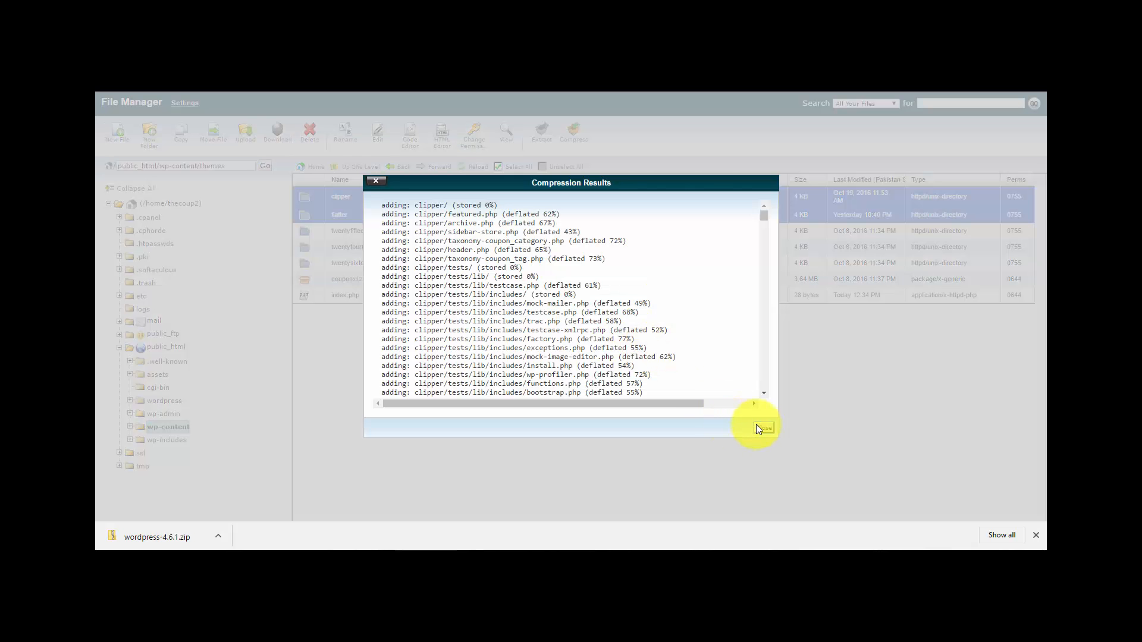
click(760, 424)
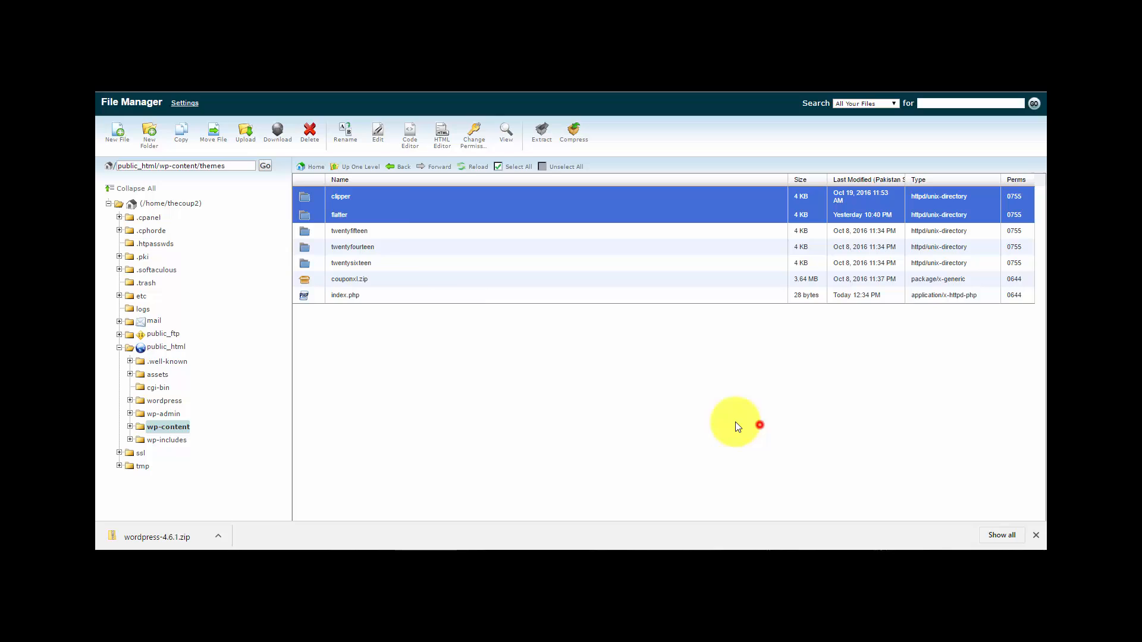
click(498, 167)
click(480, 167)
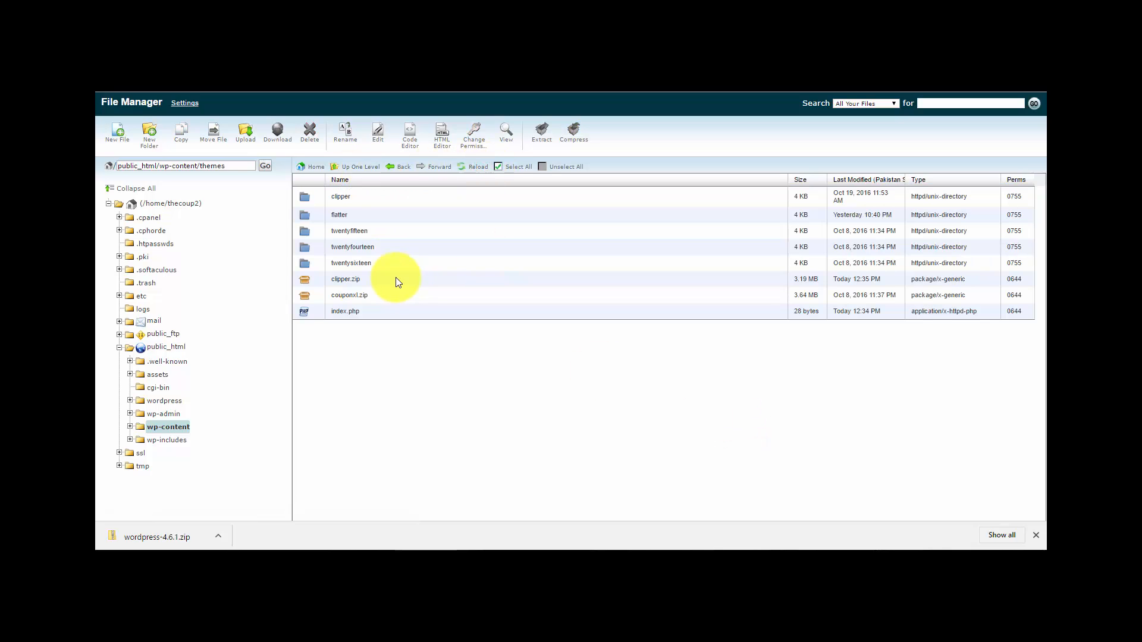
- Delete the clipper and flatter theme folders
click(313, 196)
ctrl+click(315, 213)
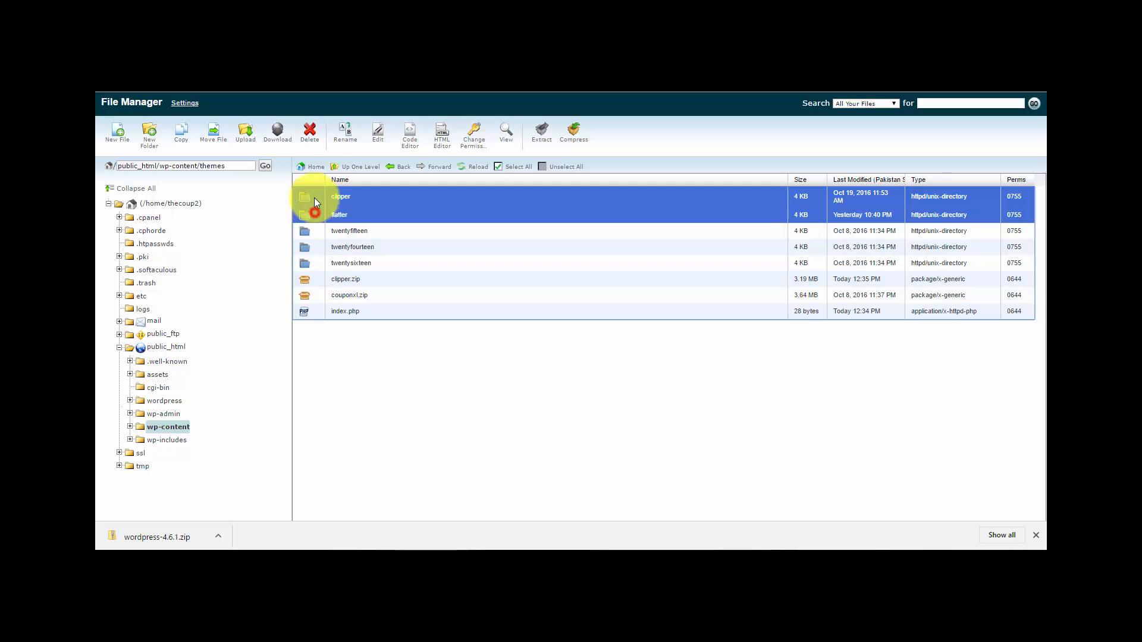
click(309, 132)
click(668, 349)
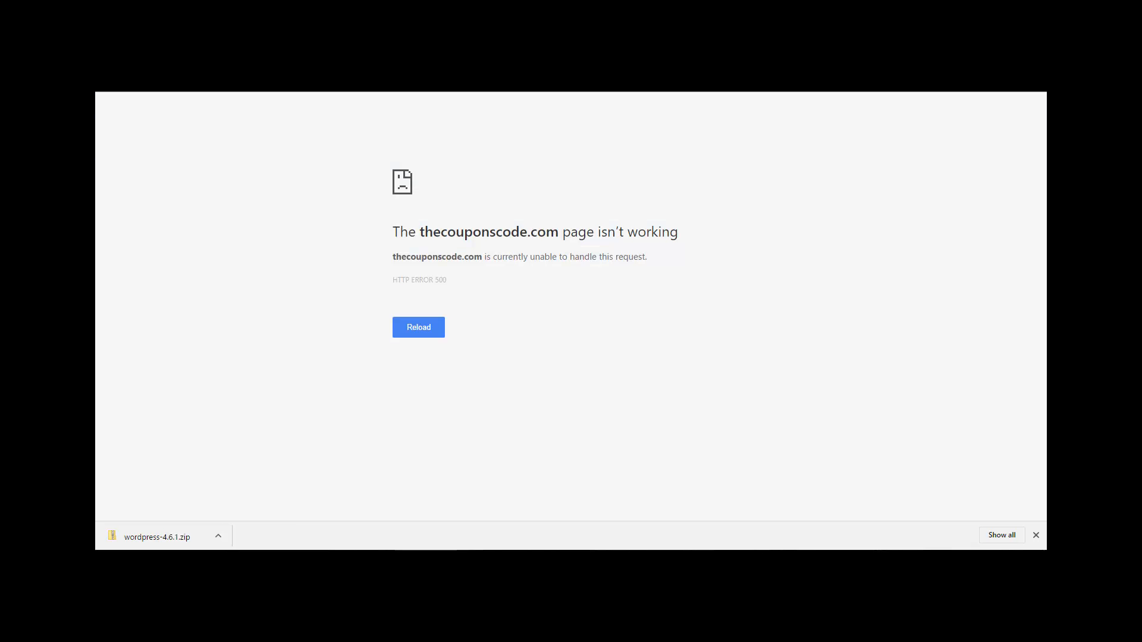
- Reload the site and confirm the WordPress login form's Username and Password fields respond instead of HTTP 500
key(F5)
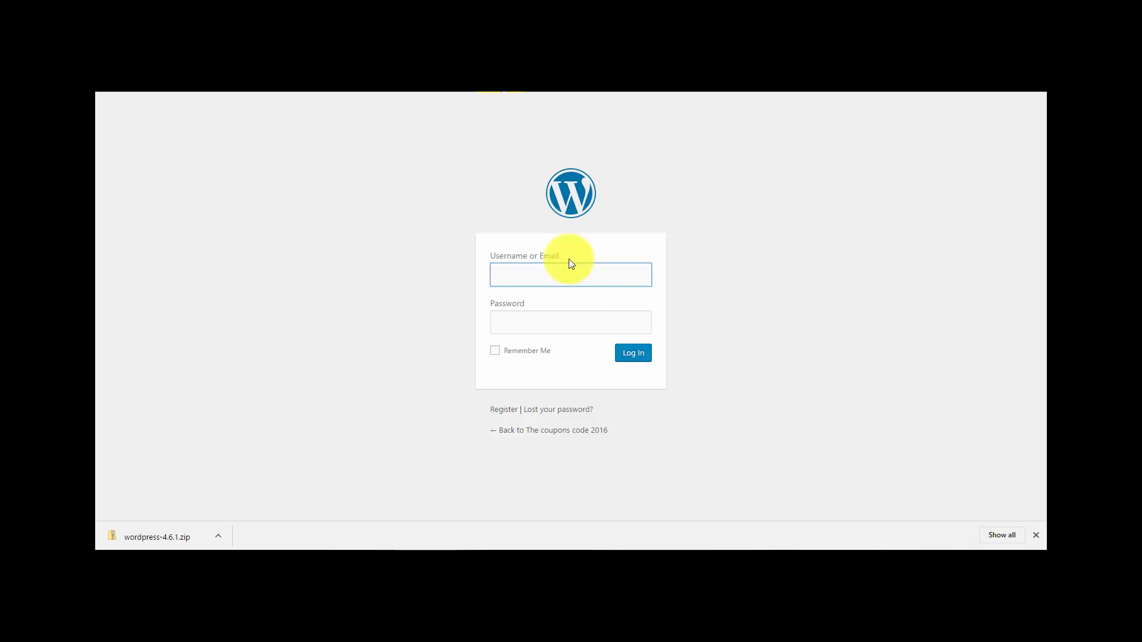
click(533, 272)
click(534, 333)
click(409, 326)
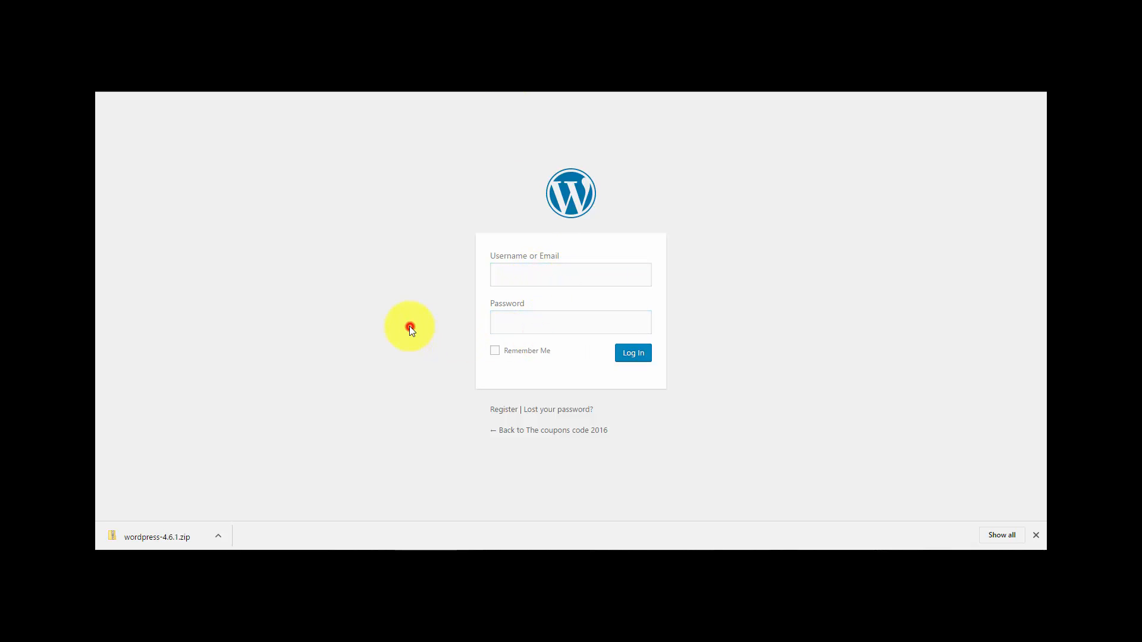